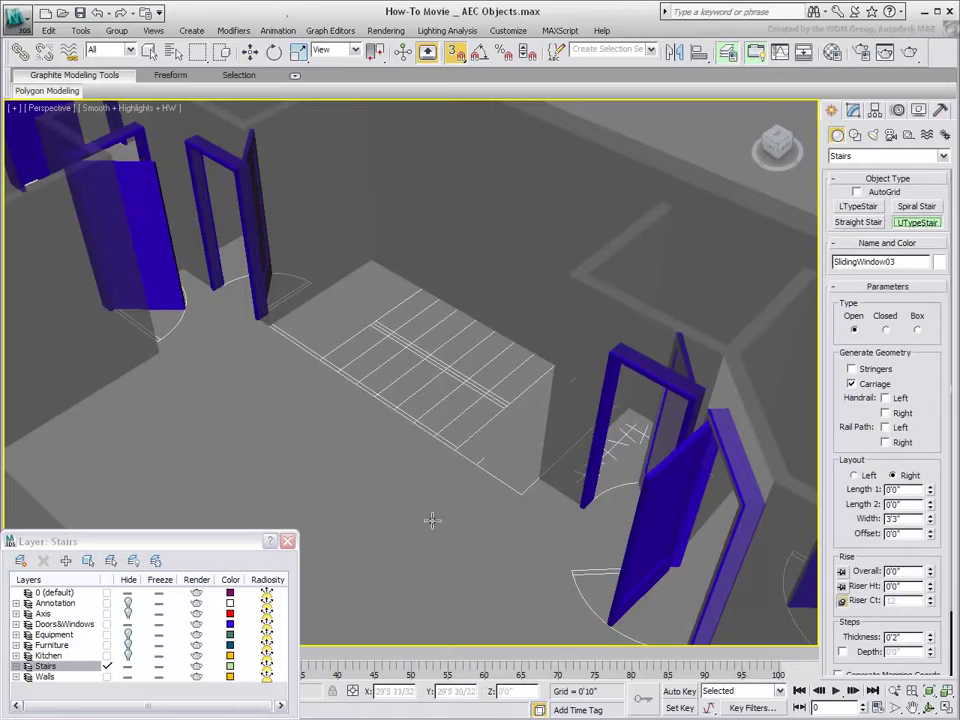
# Step: Draw a U-type stair over the plan's stair outline, with 8'0" lengths, 3'0" width and an overall rise of about 6'8"
pyautogui.moveTo(474, 466); pyautogui.dragTo(314, 364)
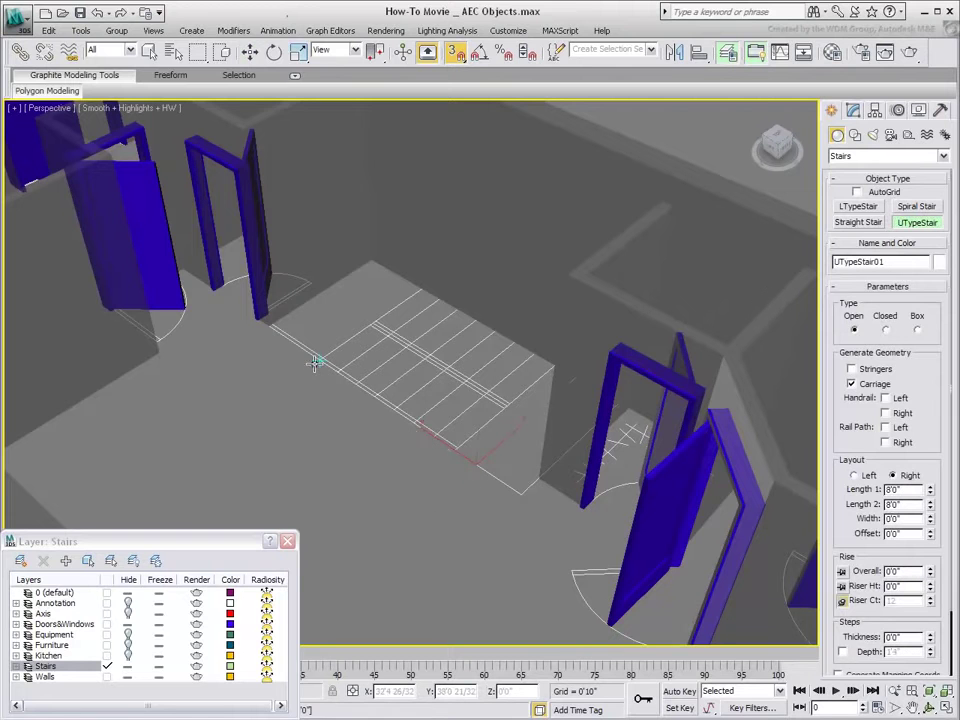
pyautogui.click(415, 288)
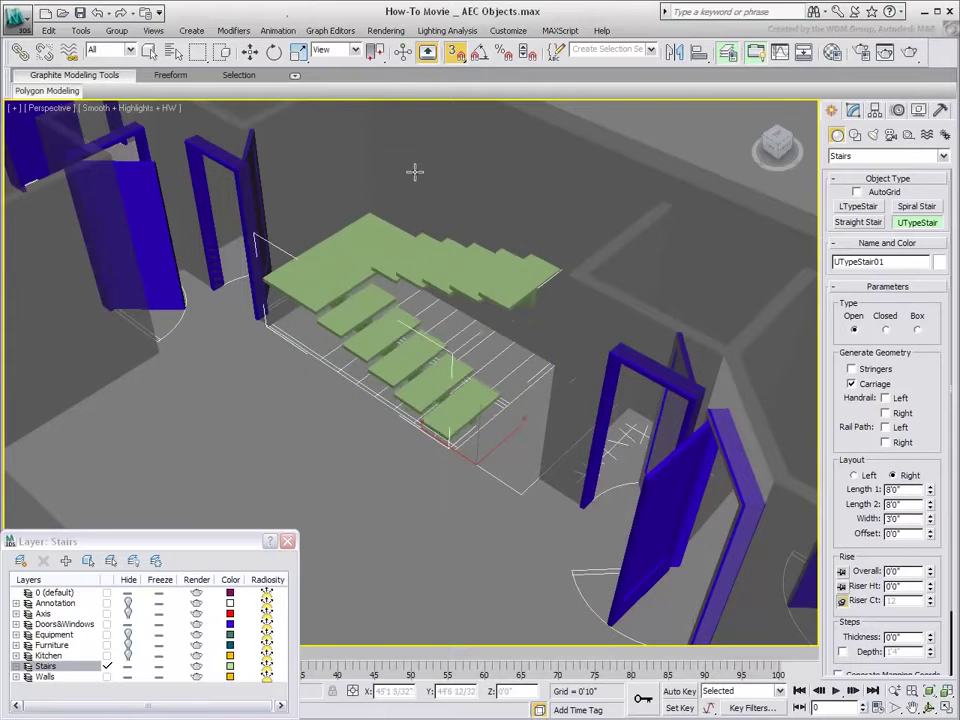
pyautogui.click(418, 140)
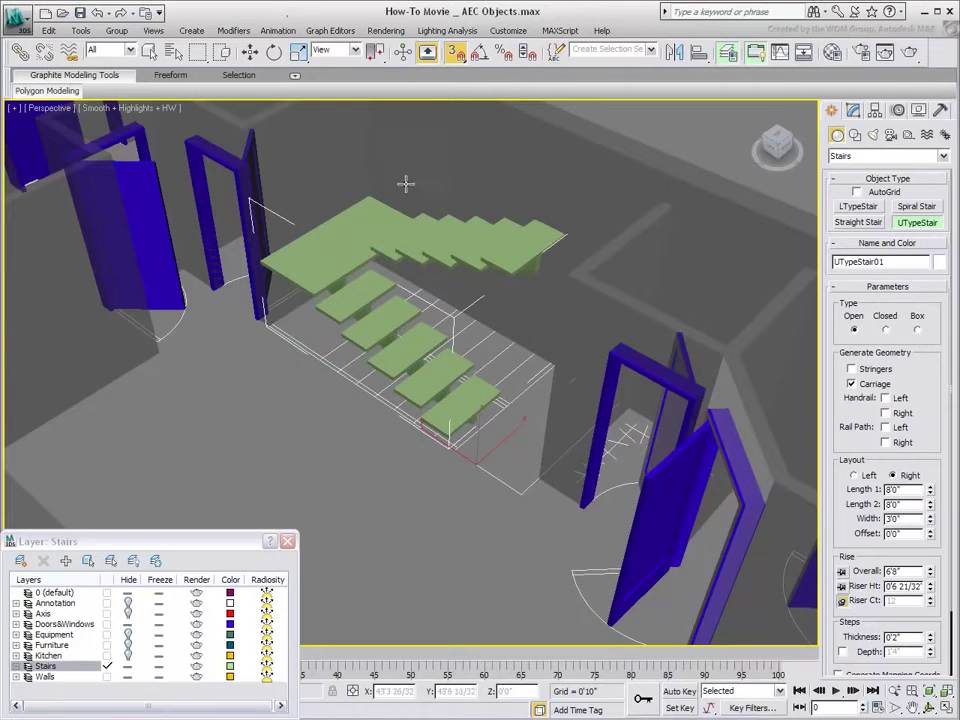
pyautogui.moveTo(381, 495); pyautogui.dragTo(405, 622, button='middle')
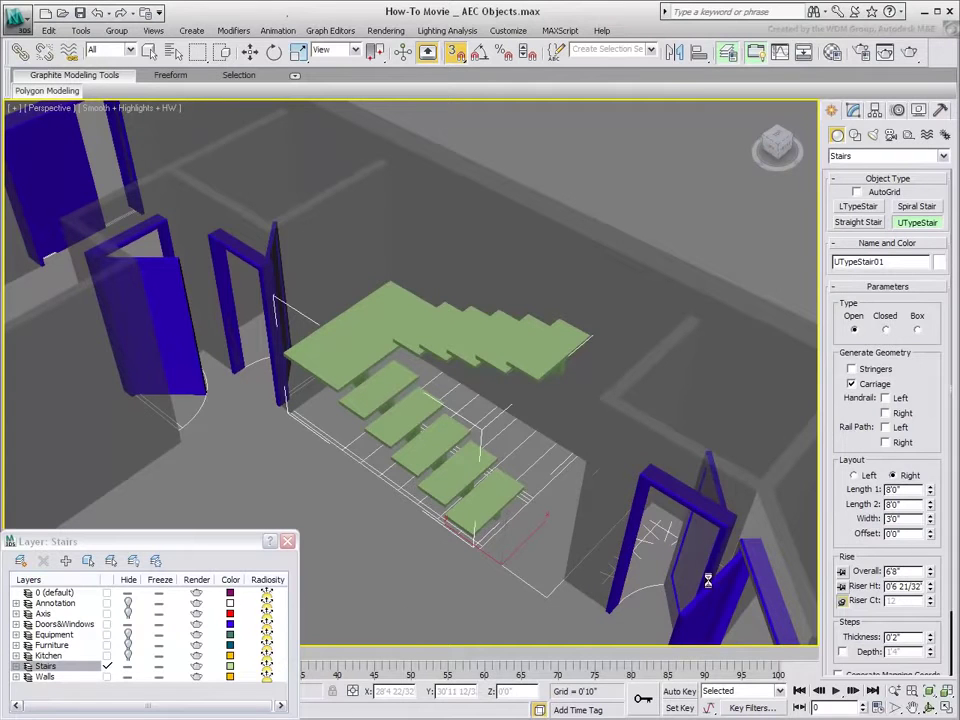
# Step: Set the stair's riser height to 7.5" and lock it, and set the overall rise to 10'0"
pyautogui.moveTo(887, 587); pyautogui.dragTo(925, 587)
pyautogui.write('7.5')
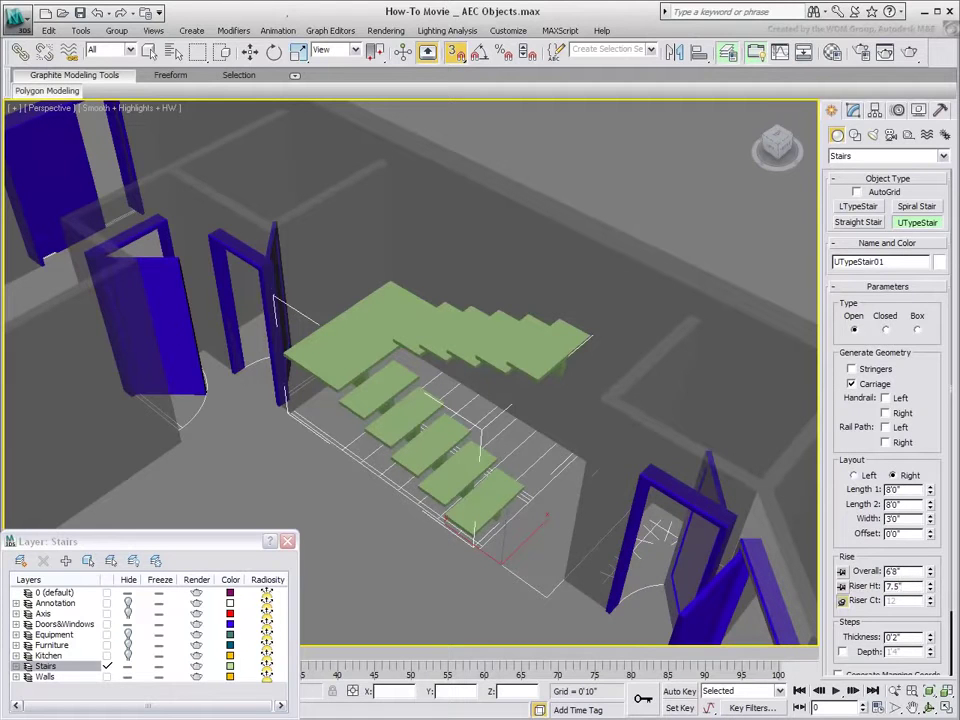
pyautogui.press('Return')
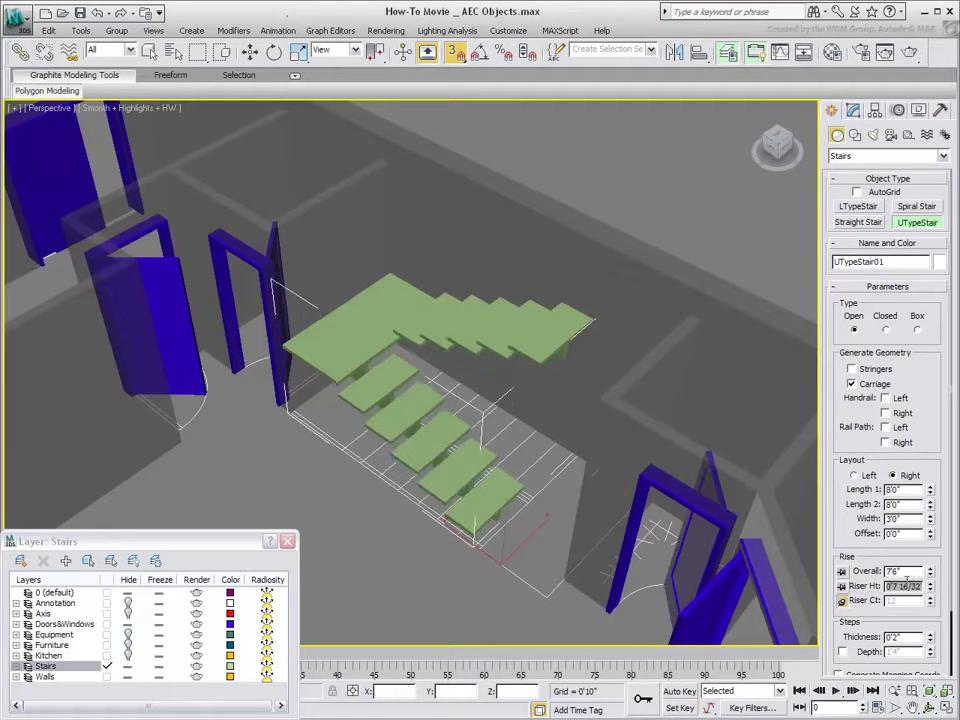
pyautogui.click(842, 597)
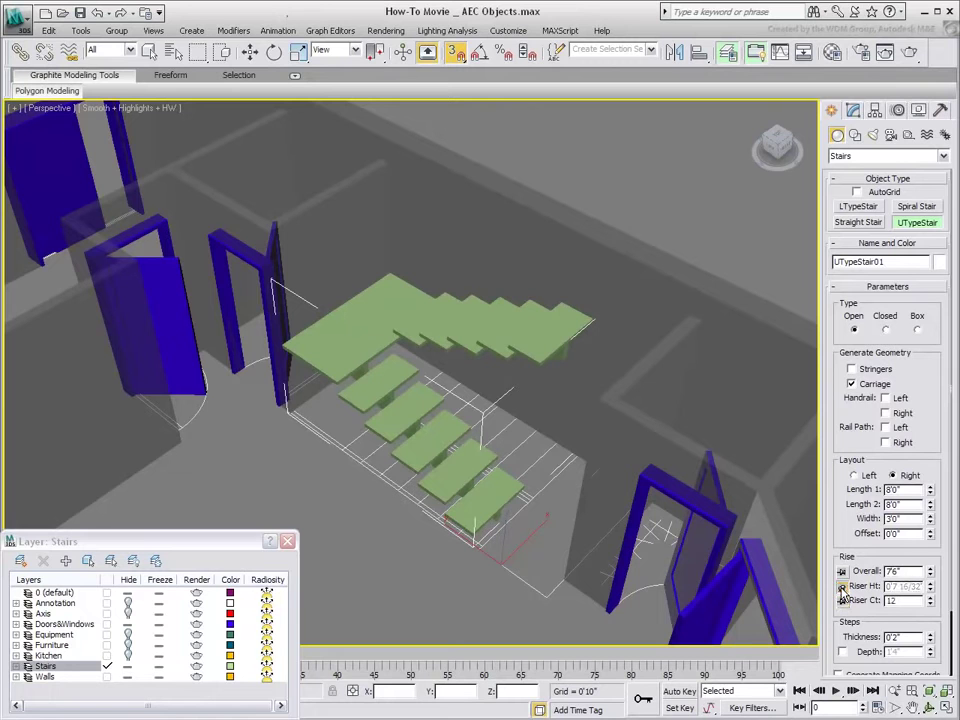
pyautogui.click(912, 572)
pyautogui.write('10')
pyautogui.press('Return')
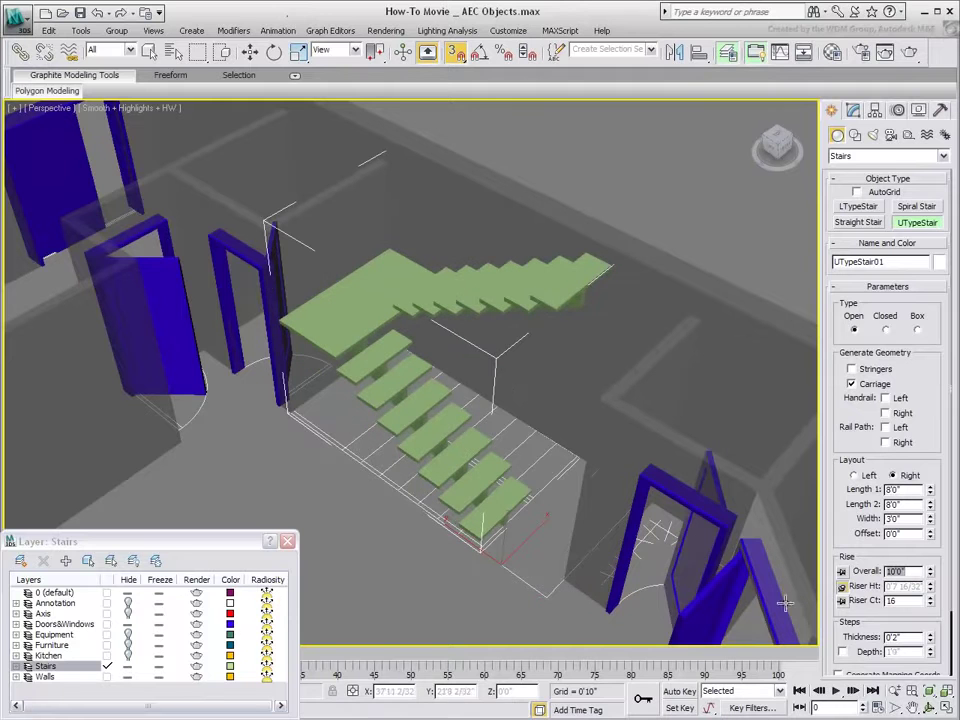
pyautogui.click(903, 600)
# Step: Change the stair type to Closed after trying Box, and generate both the left and right rail paths
pyautogui.click(885, 331)
pyautogui.click(917, 331)
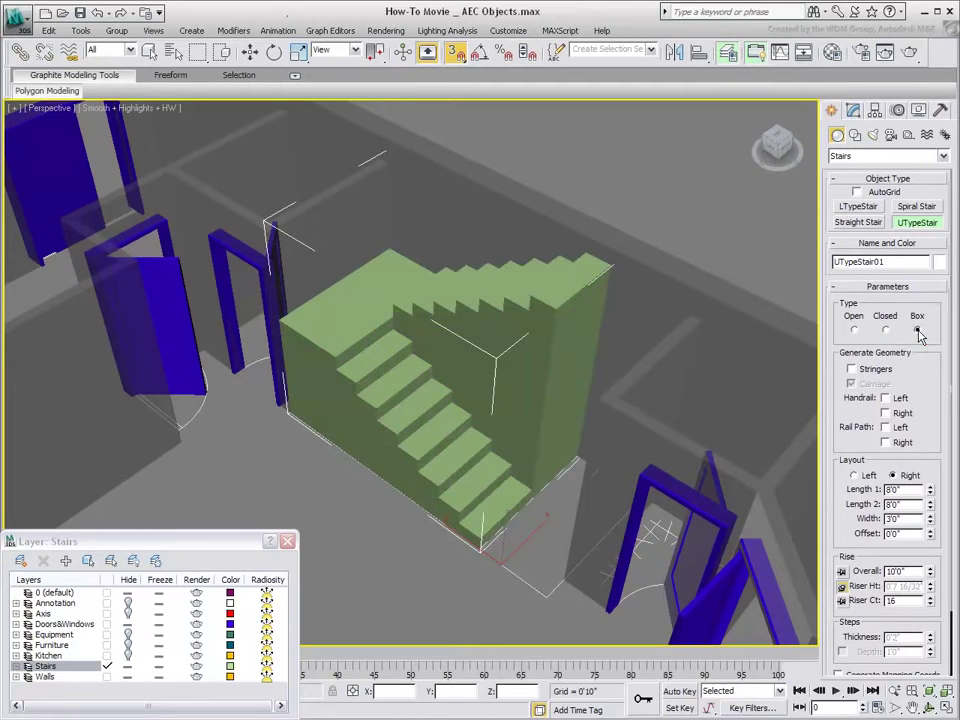
pyautogui.click(885, 331)
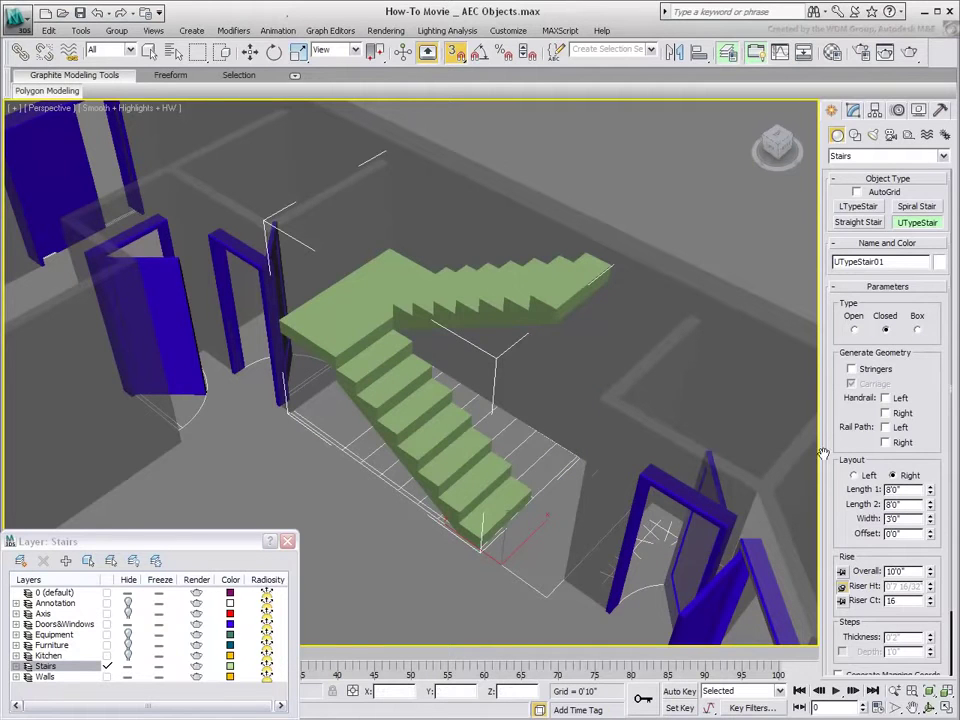
pyautogui.click(886, 428)
pyautogui.click(885, 442)
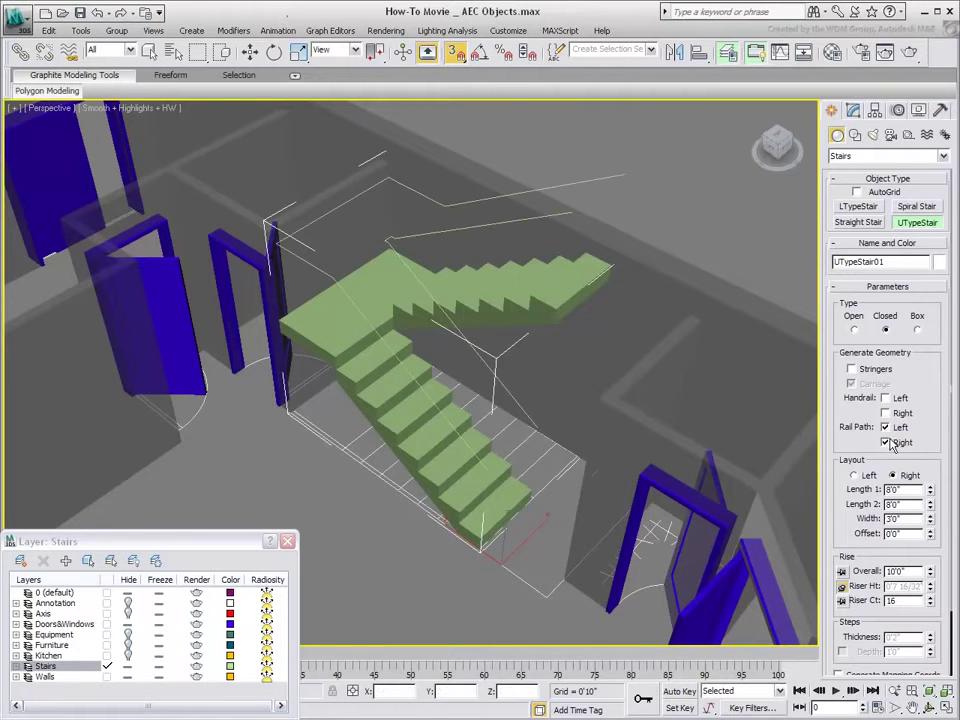
# Step: Make the stair's left rail path renderable in renderer and viewport, with a radial thickness of 0'2"
pyautogui.press('w')
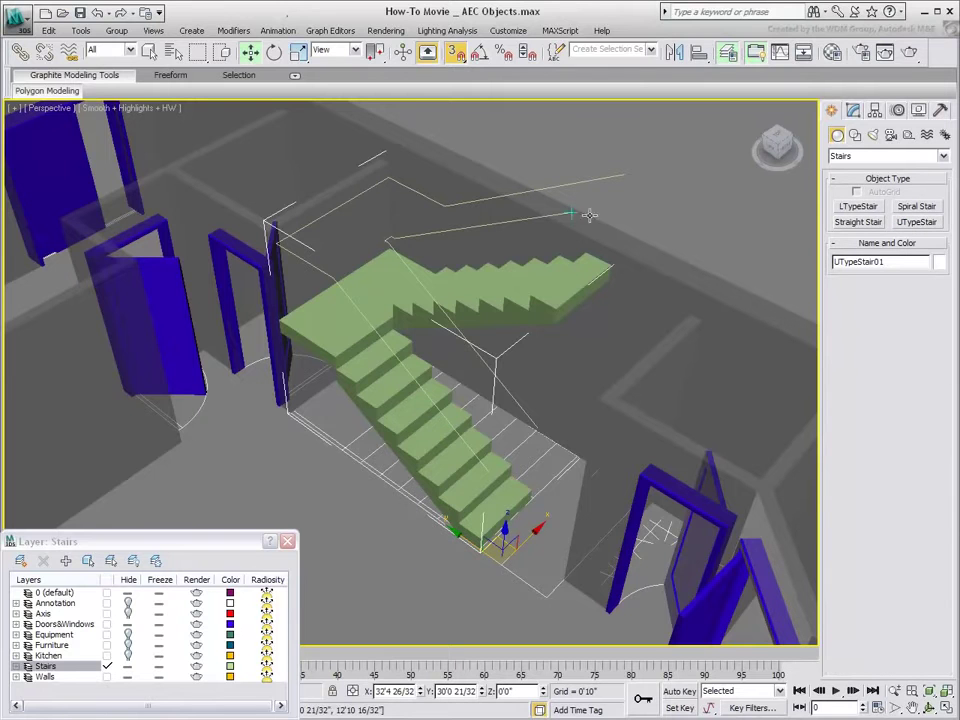
pyautogui.click(607, 179)
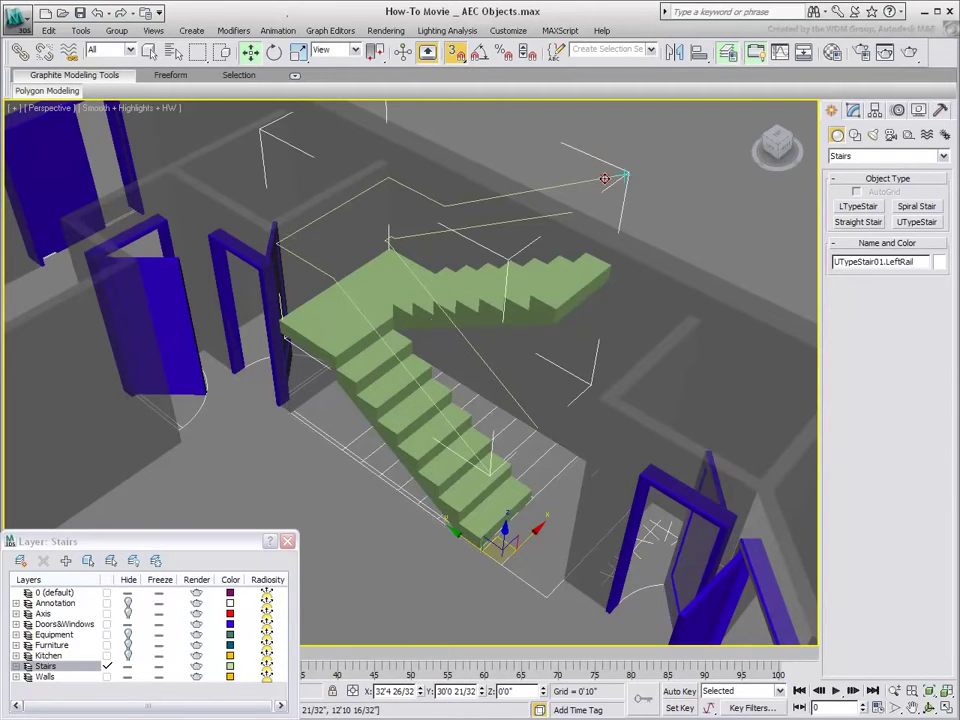
pyautogui.click(853, 111)
pyautogui.click(864, 304)
pyautogui.click(858, 319)
pyautogui.click(857, 330)
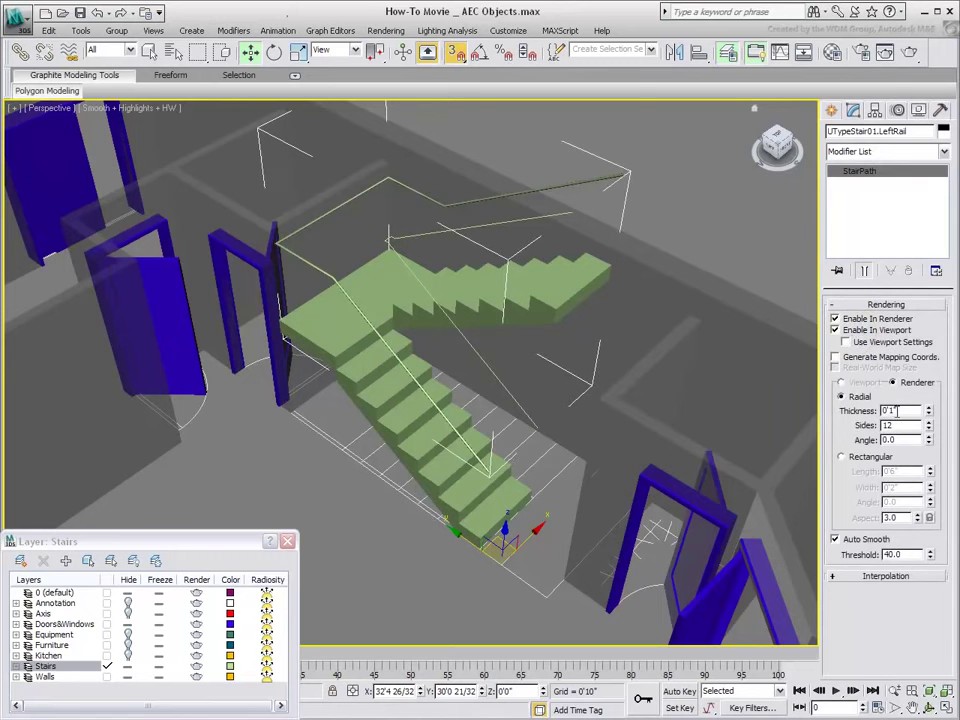
pyautogui.moveTo(888, 411); pyautogui.dragTo(907, 411)
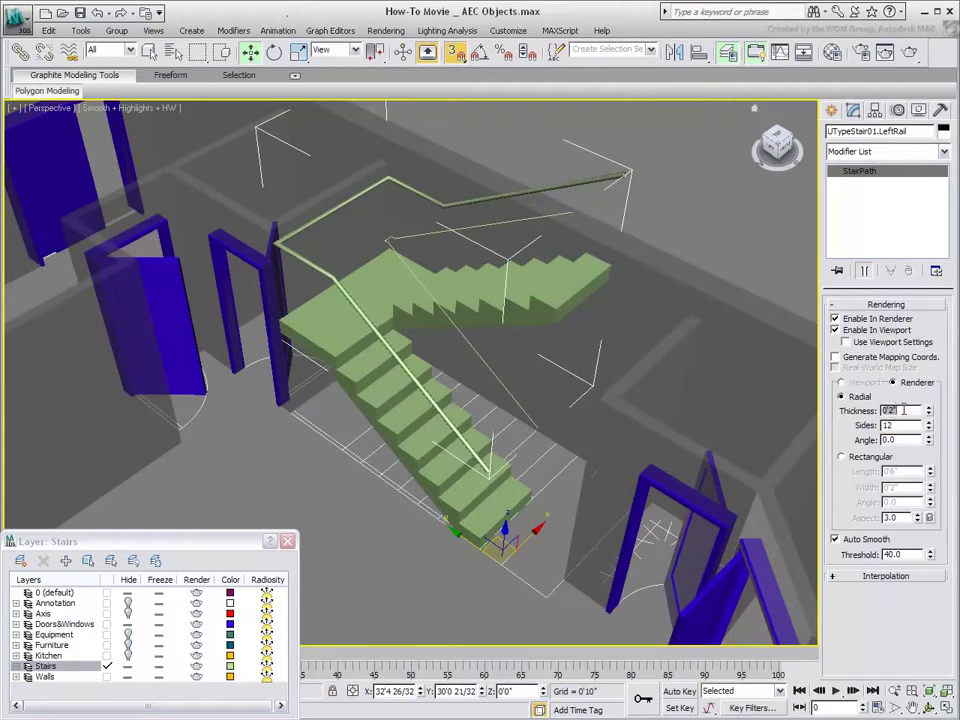
# Step: Make the stair's right rail path renderable in renderer and viewport, with a radial thickness of 0'2"
pyautogui.click(557, 214)
pyautogui.click(835, 318)
pyautogui.click(835, 329)
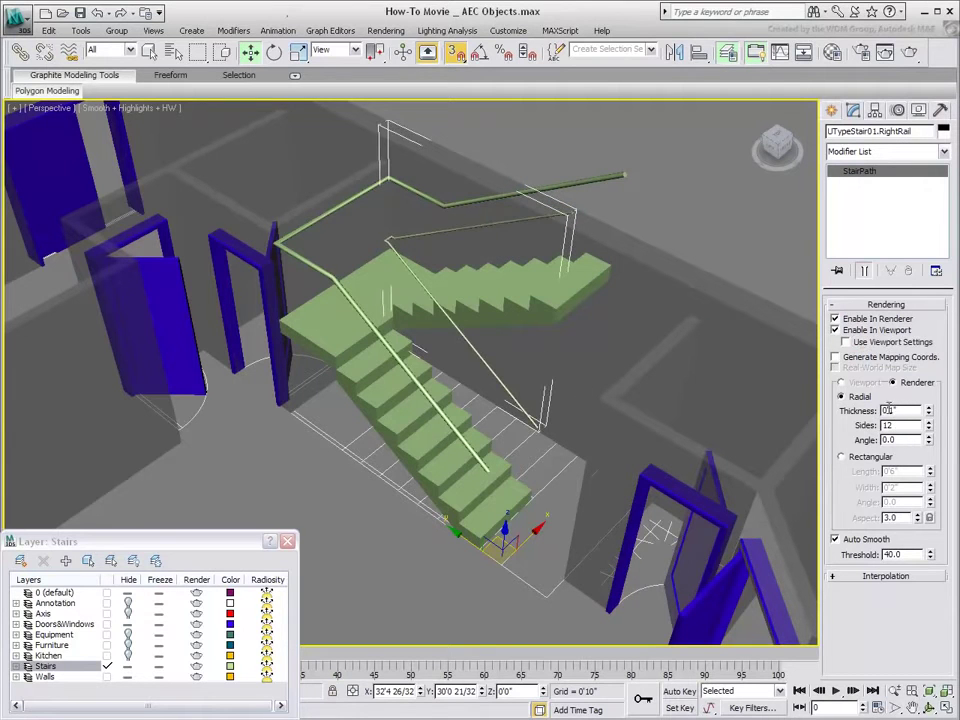
pyautogui.moveTo(888, 410); pyautogui.dragTo(904, 410)
pyautogui.write('0\'2"')
pyautogui.press('Return')
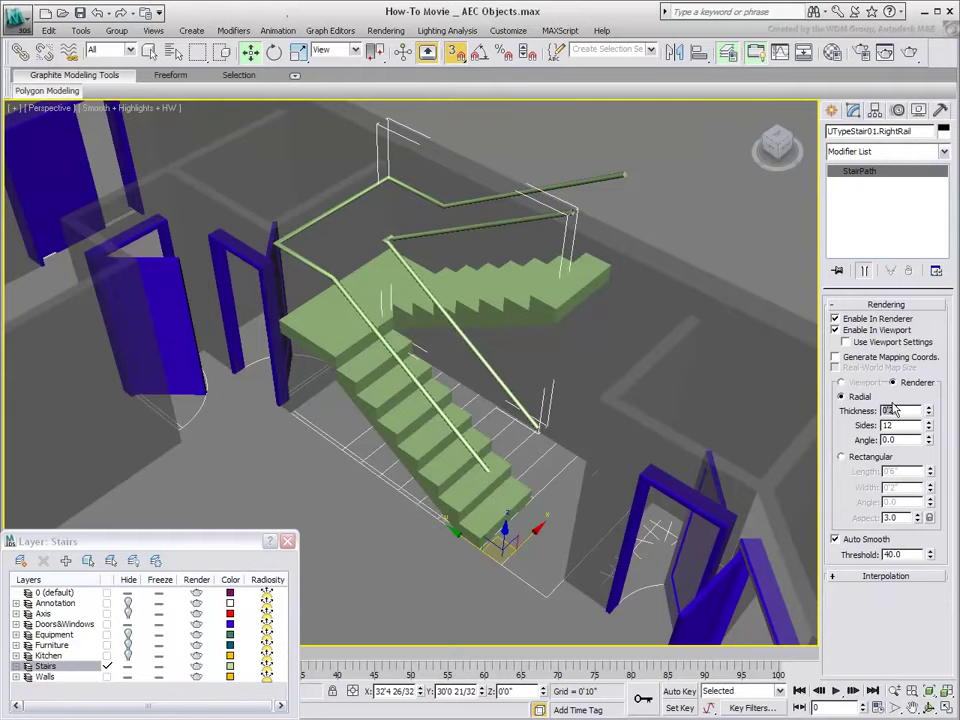
# Step: Create an AEC Extended railing that uses the stair's right rail as its path and respects the path's corners
pyautogui.moveTo(438, 364); pyautogui.dragTo(457, 418, button='middle')
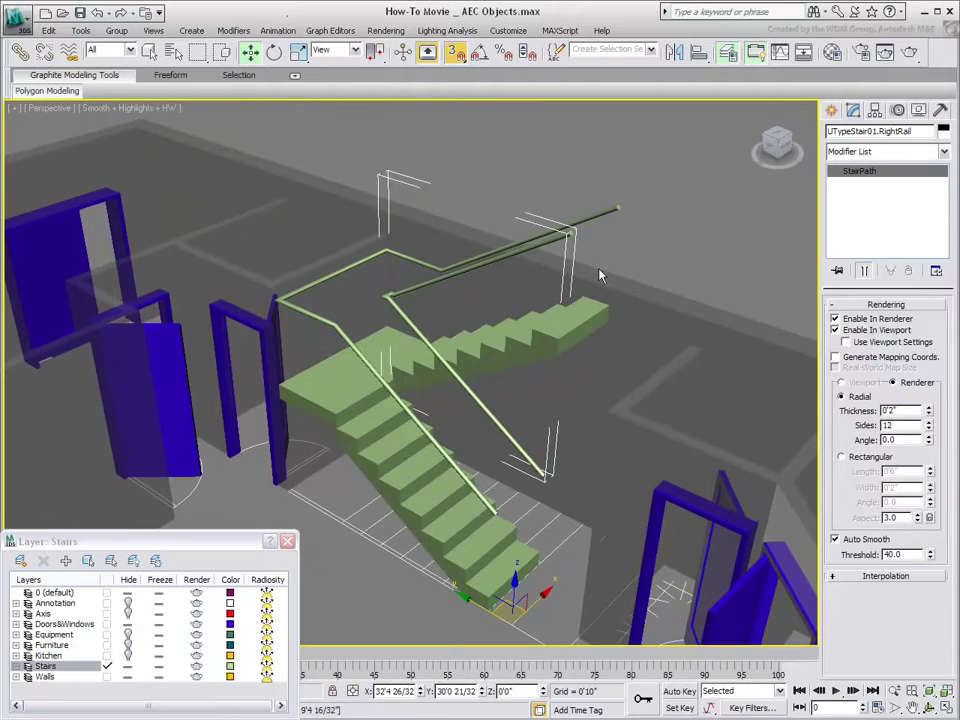
pyautogui.click(831, 110)
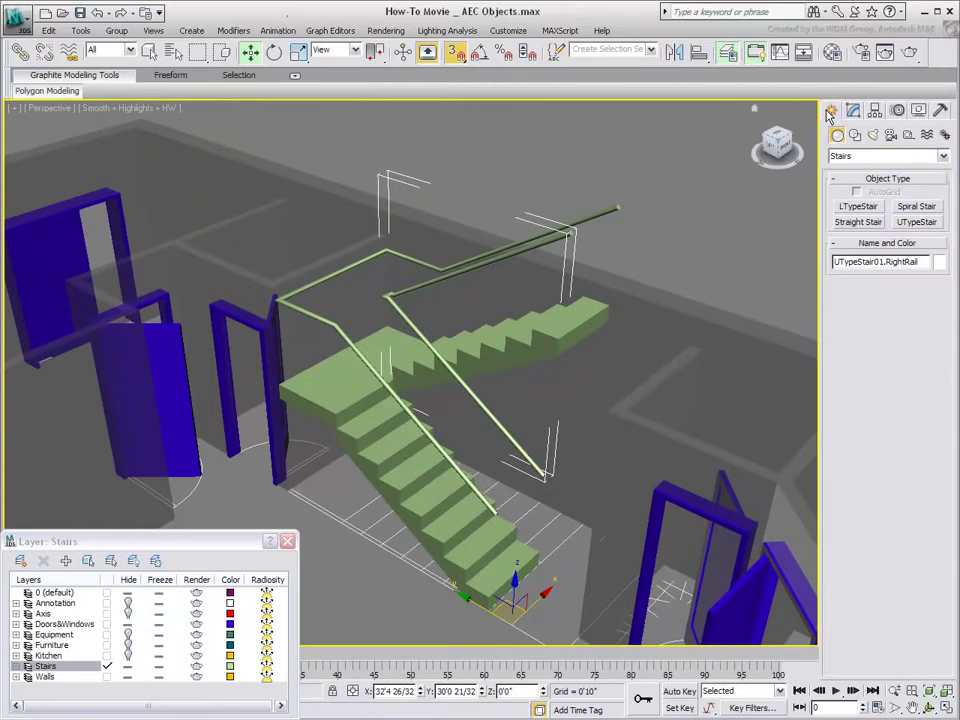
pyautogui.click(860, 155)
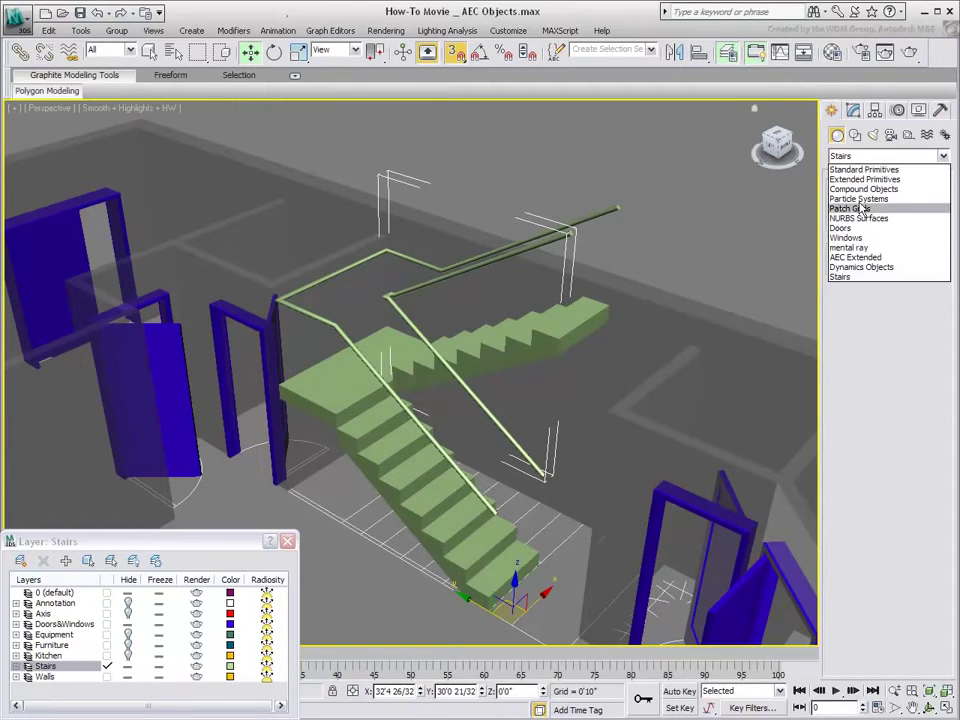
pyautogui.click(850, 257)
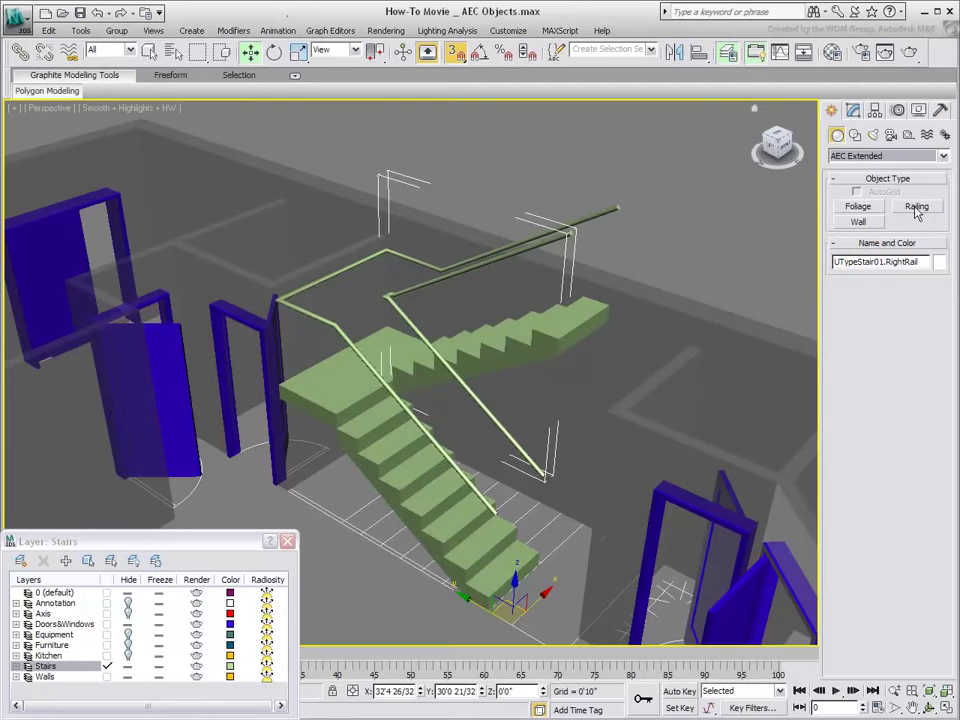
pyautogui.click(916, 207)
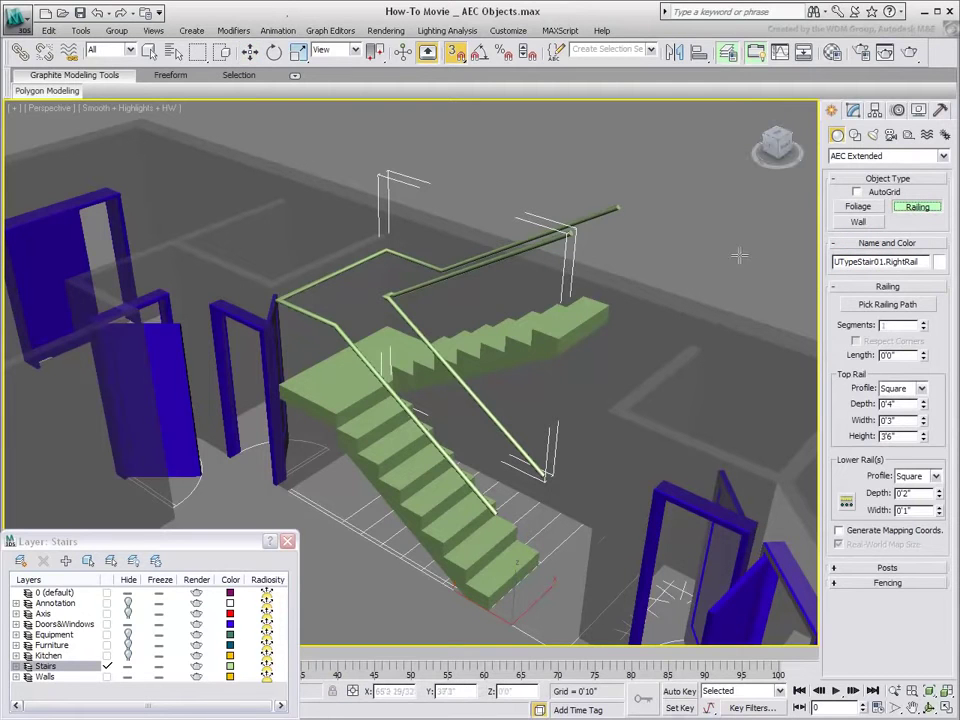
pyautogui.click(866, 305)
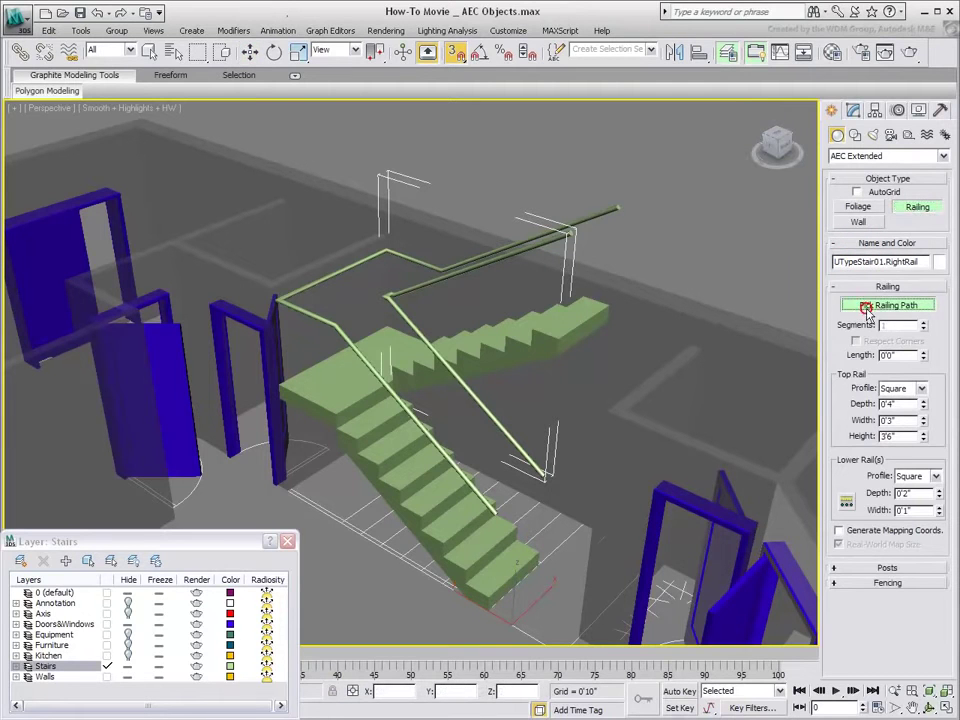
pyautogui.click(422, 284)
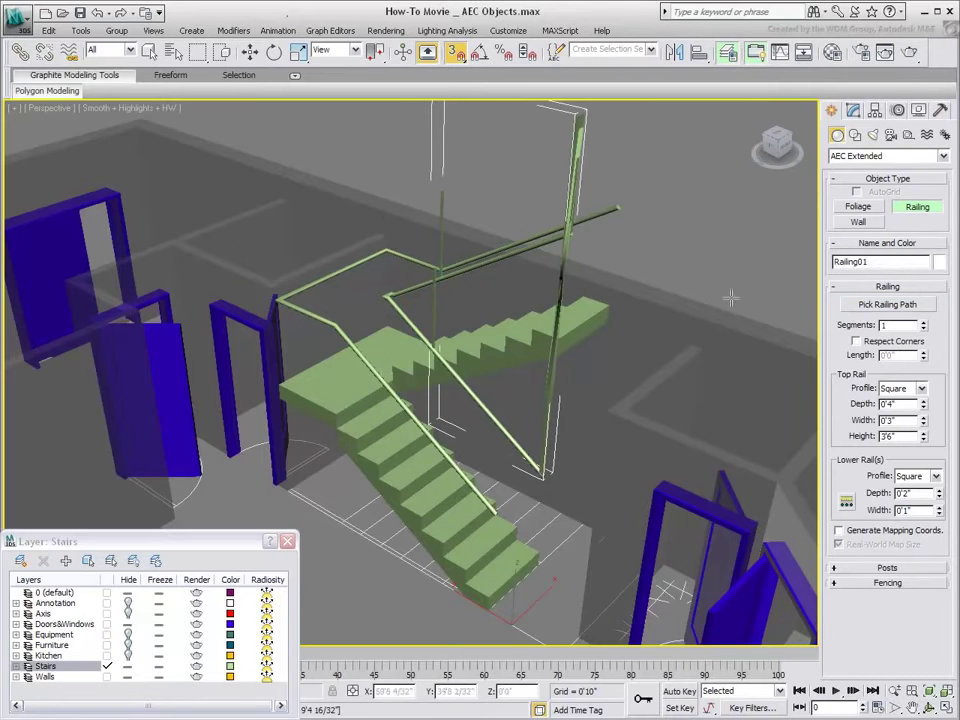
pyautogui.click(857, 342)
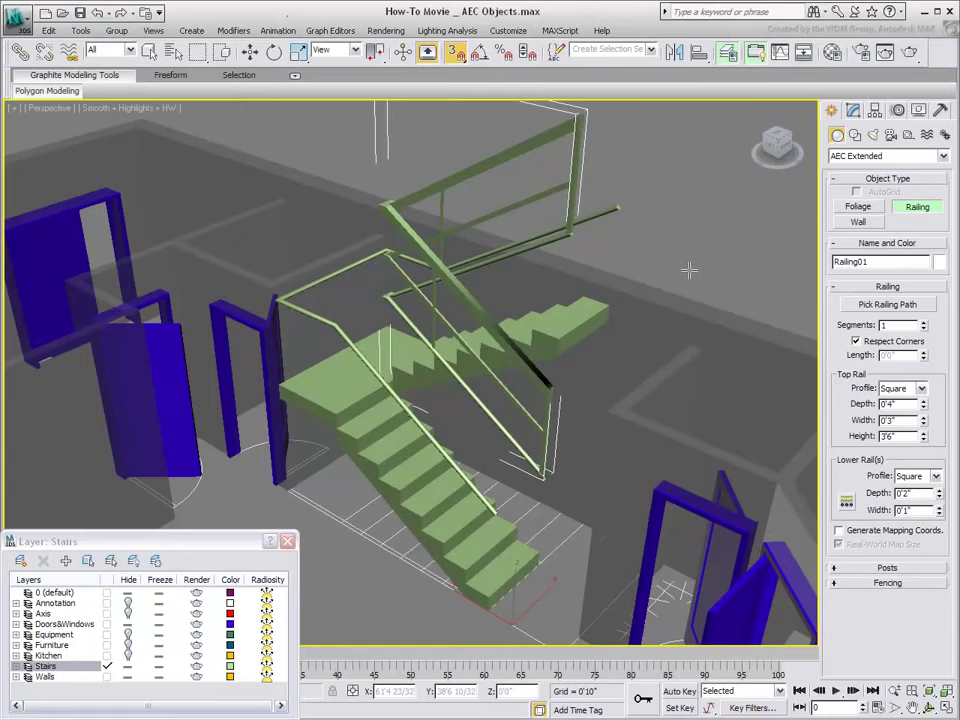
# Step: Set the railing's top rail depth, width and height and the lower rail depth and width to 0'0"
pyautogui.rightClick(924, 405)
pyautogui.rightClick(924, 421)
pyautogui.rightClick(924, 437)
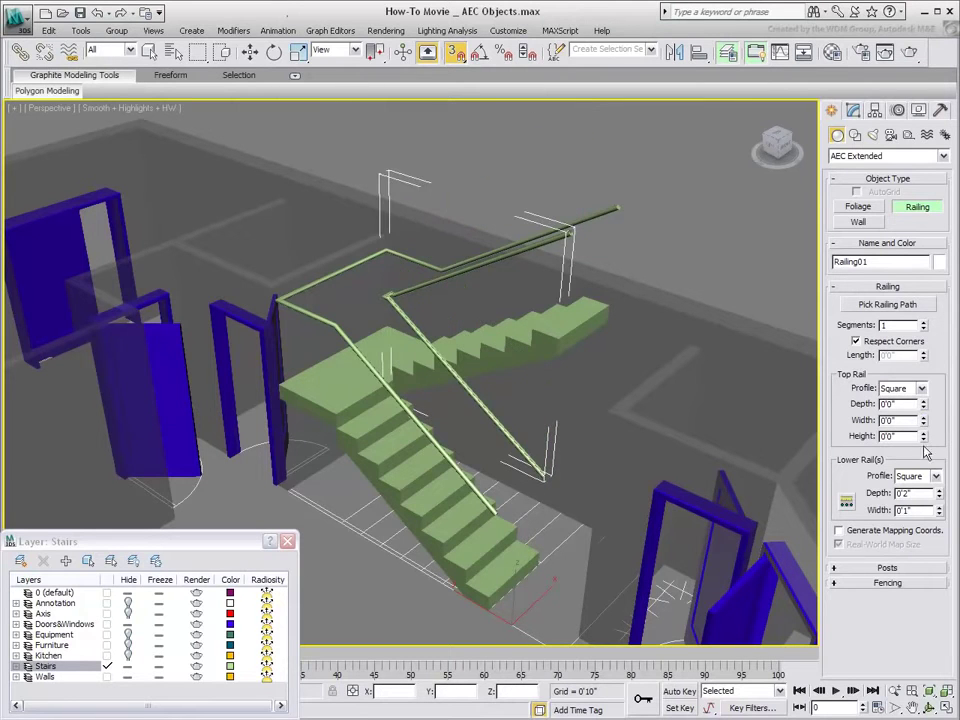
pyautogui.rightClick(939, 494)
pyautogui.rightClick(939, 511)
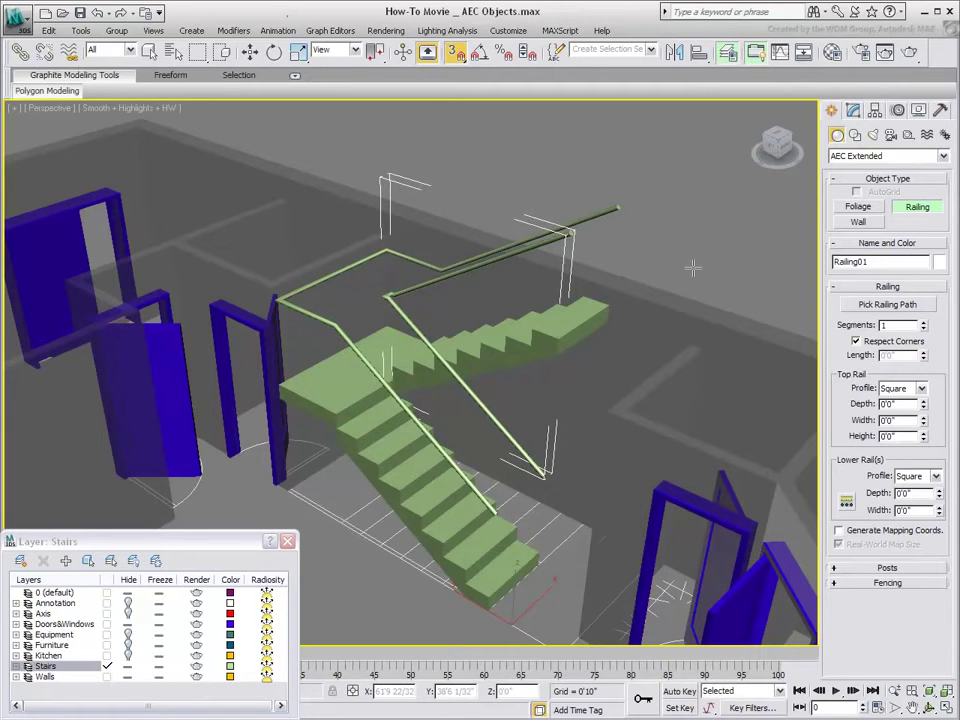
# Step: Set the railing's picket count to 0 in the picket spacing settings
pyautogui.click(869, 582)
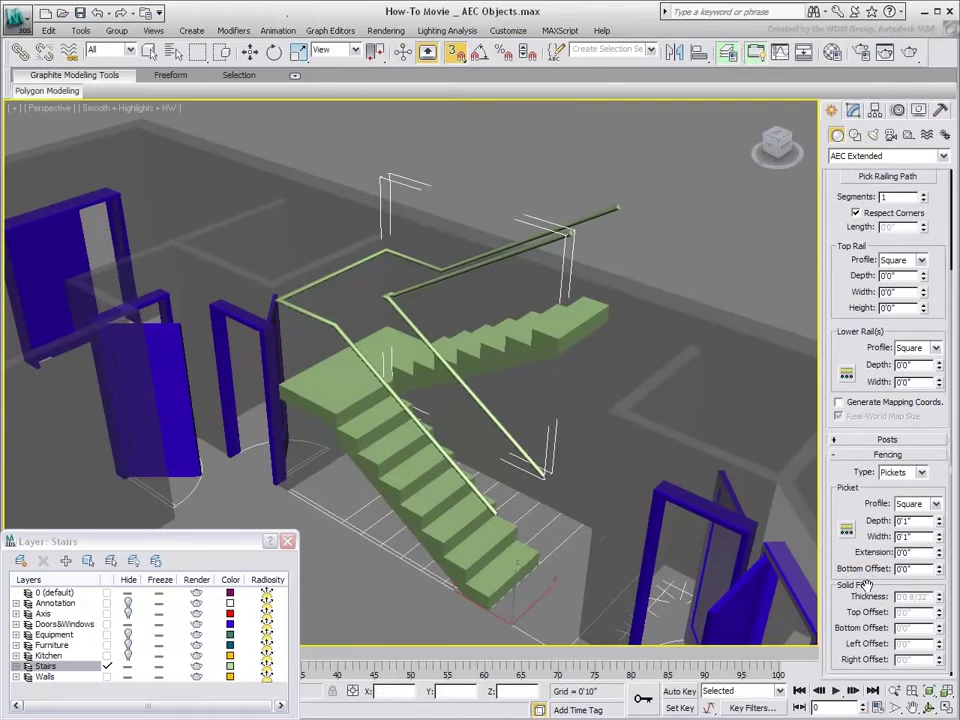
pyautogui.click(846, 529)
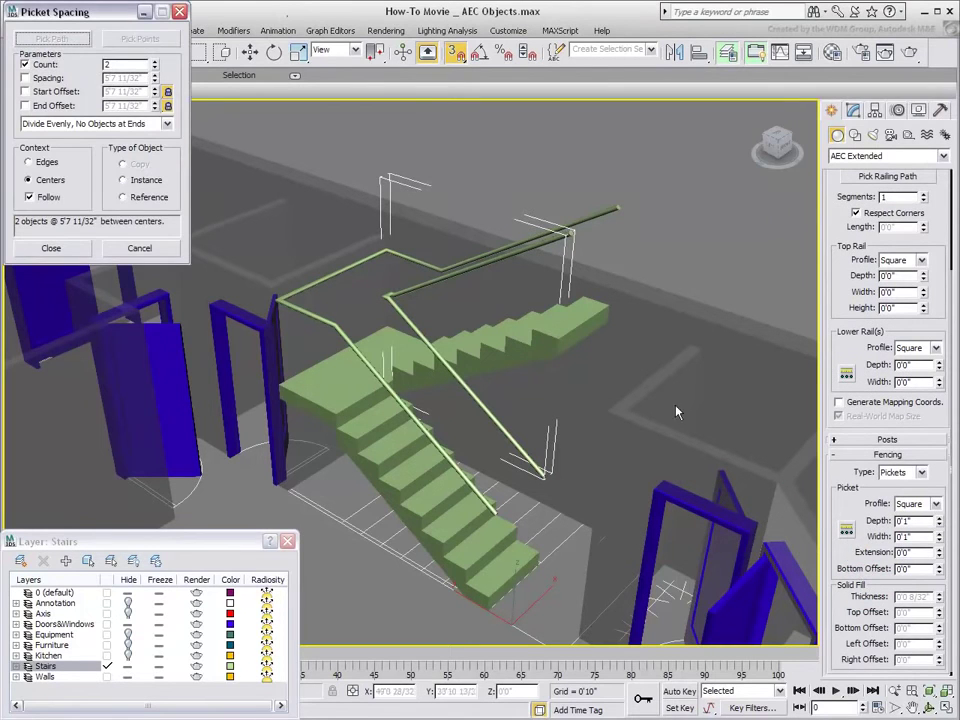
pyautogui.rightClick(154, 65)
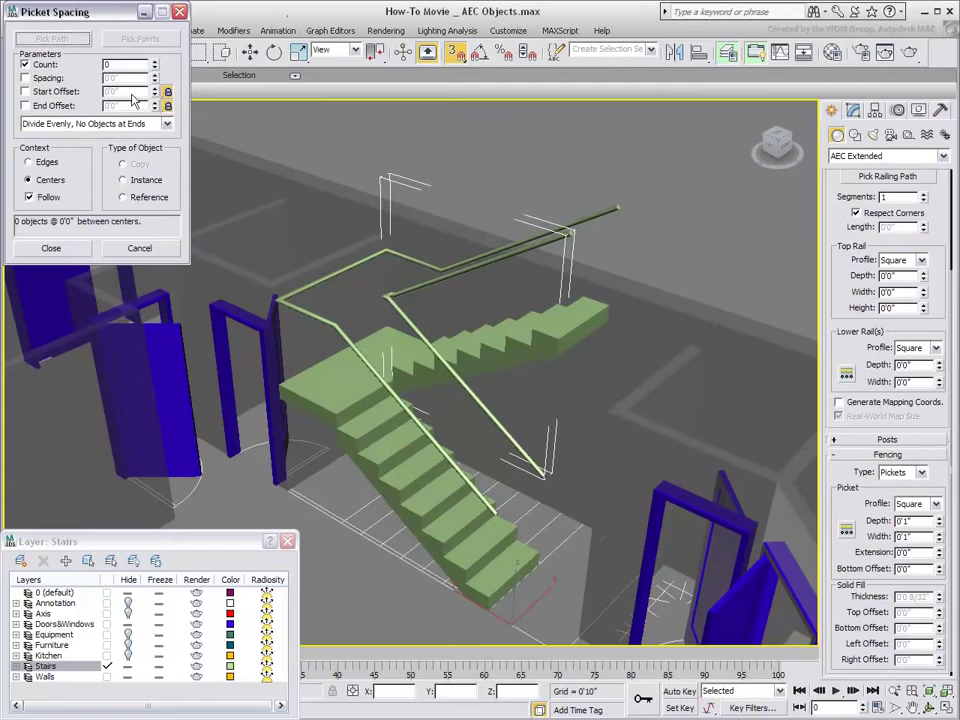
pyautogui.click(53, 248)
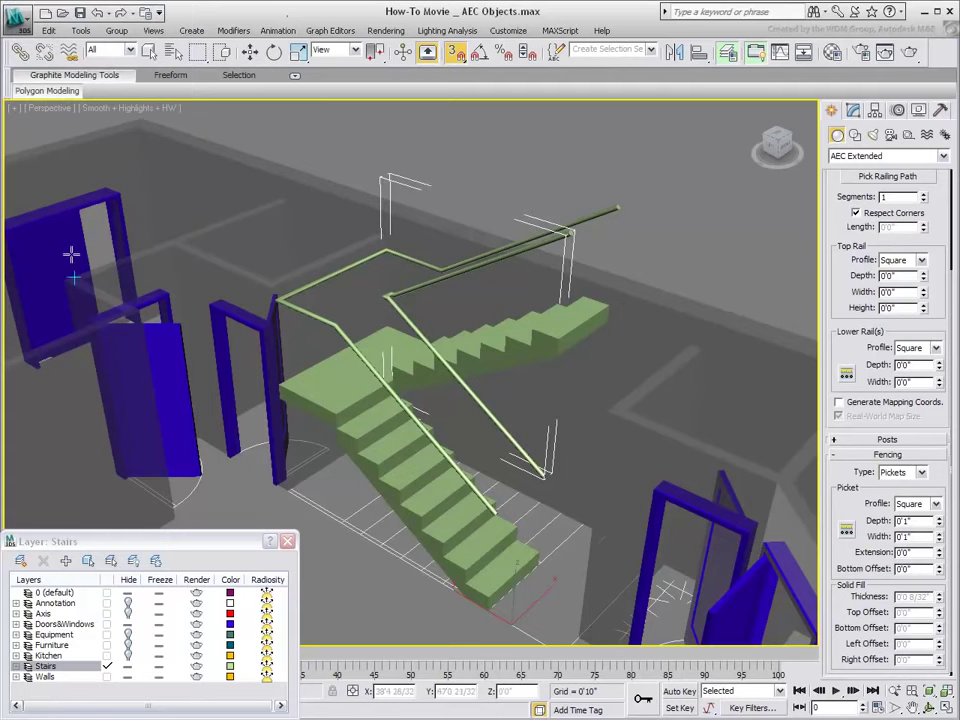
# Step: Set the railing posts' depth and width to 0'1" and their extension to -4'0"
pyautogui.click(850, 455)
pyautogui.click(869, 569)
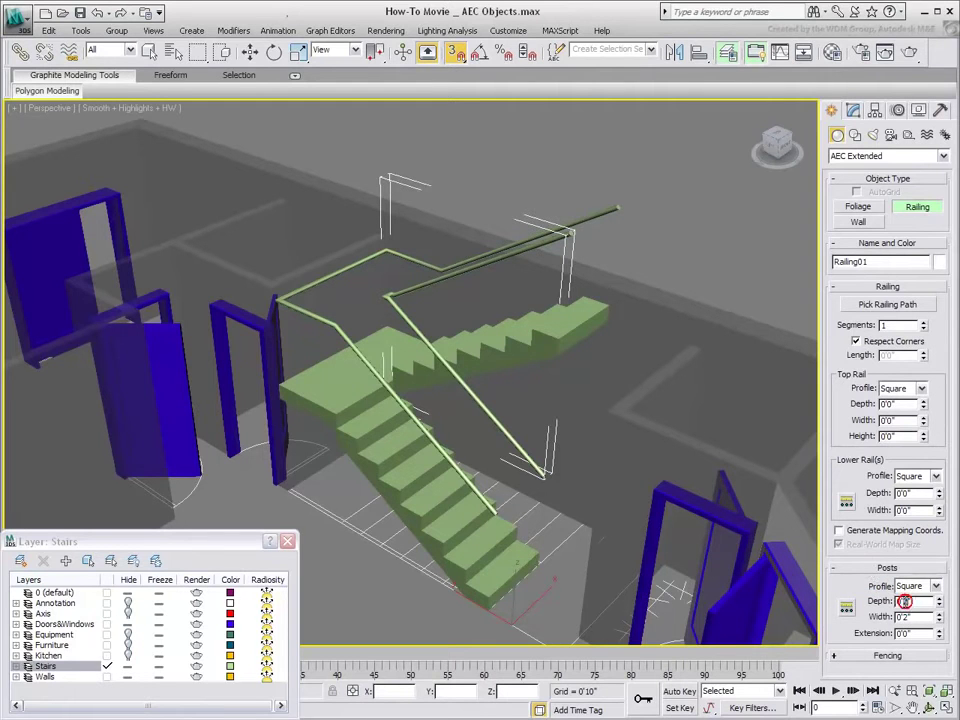
pyautogui.moveTo(902, 618); pyautogui.dragTo(926, 616)
pyautogui.write('1')
pyautogui.press('Return')
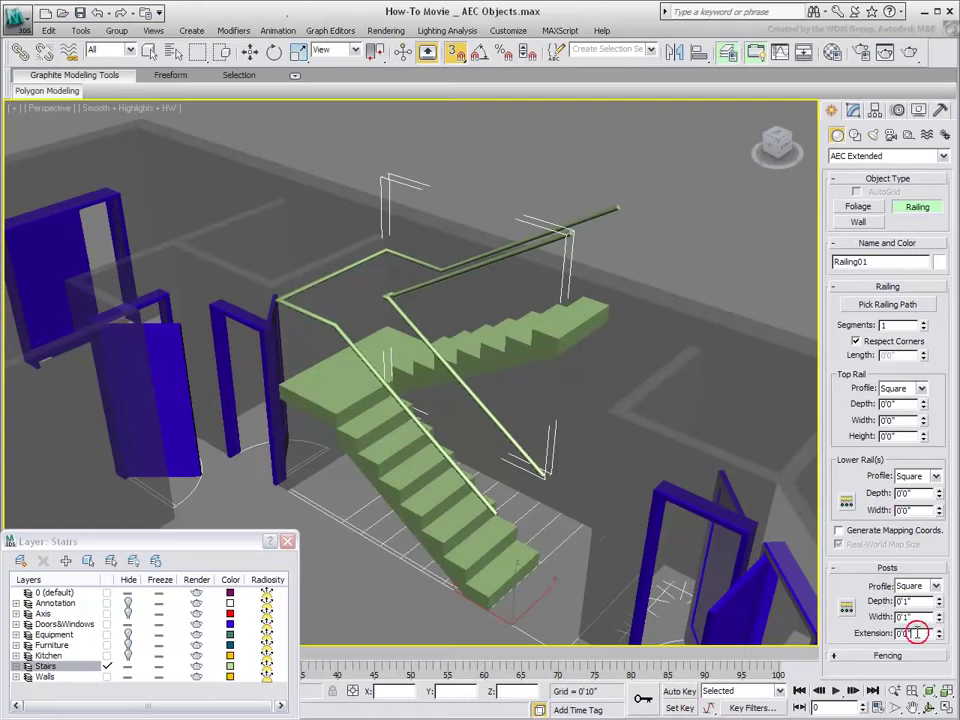
pyautogui.moveTo(911, 633); pyautogui.dragTo(877, 626)
pyautogui.write('-4')
pyautogui.press('Return')
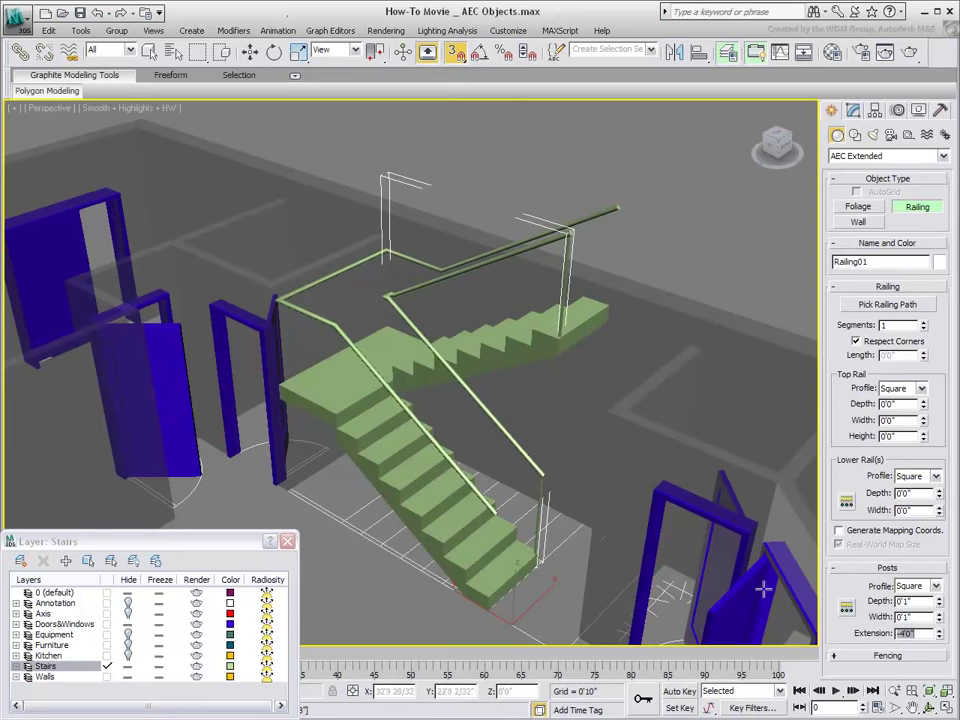
# Step: Set the railing's post spacing to Centered, Specify Spacing with 0'6" between posts
pyautogui.click(846, 612)
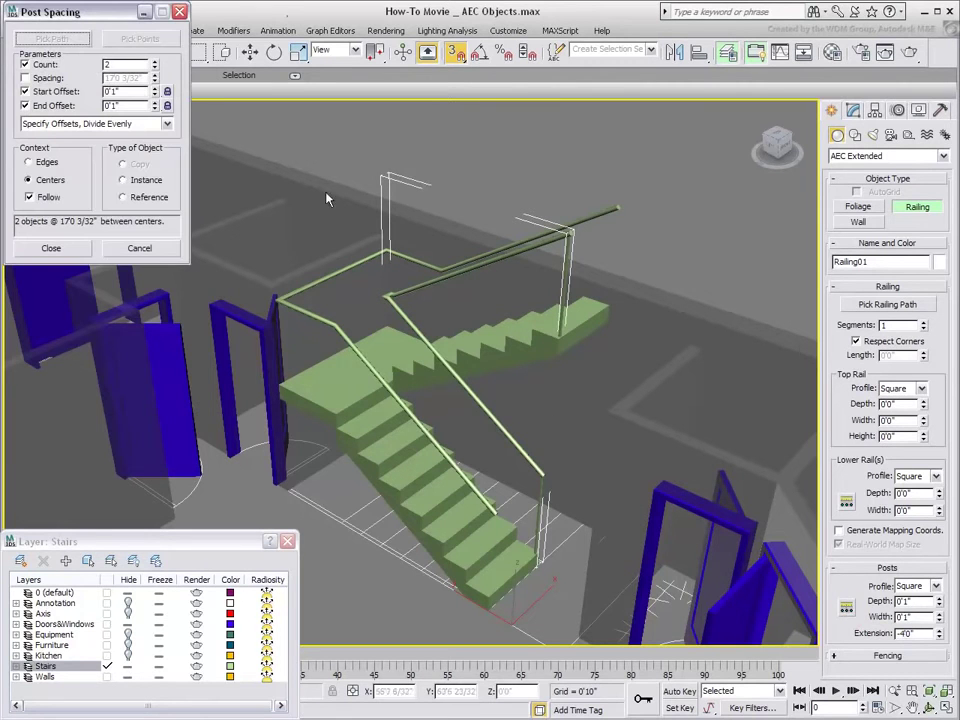
pyautogui.click(166, 124)
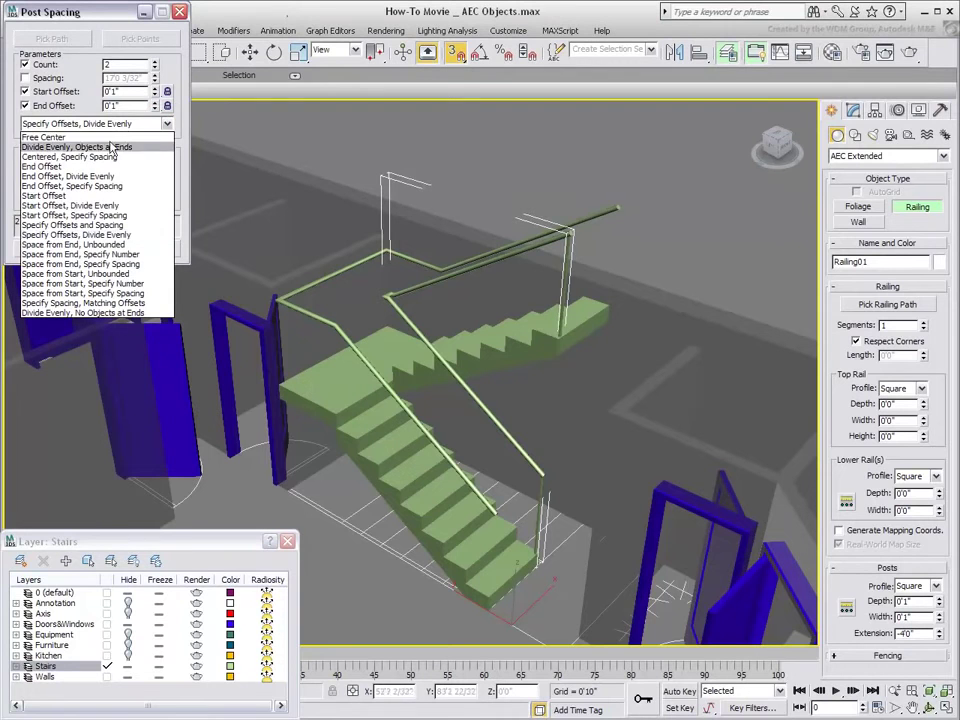
pyautogui.click(135, 157)
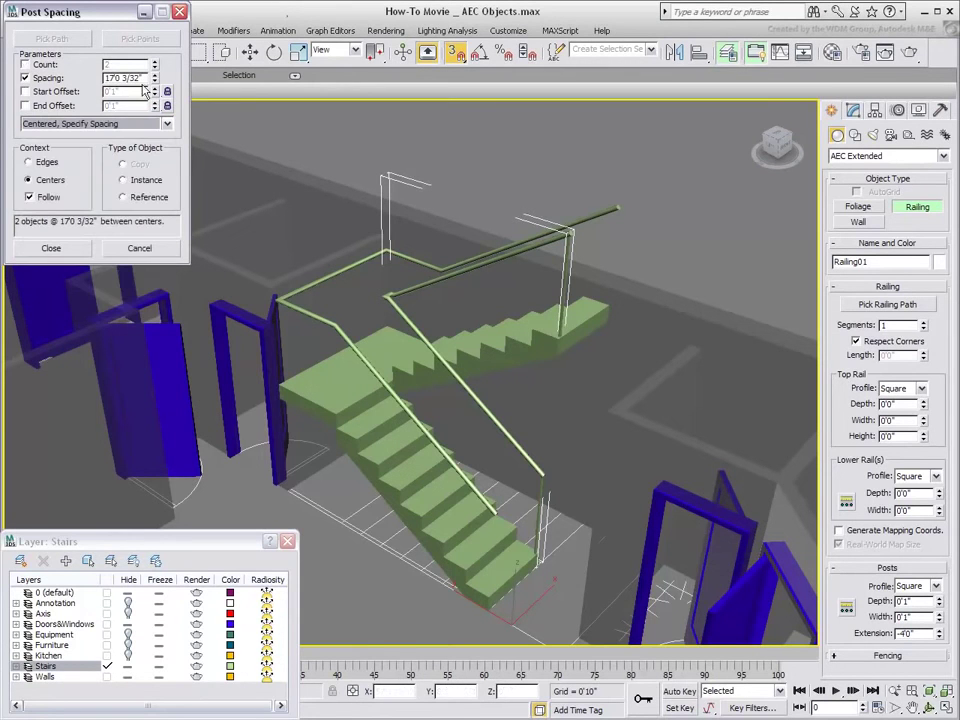
pyautogui.moveTo(143, 78); pyautogui.dragTo(80, 79)
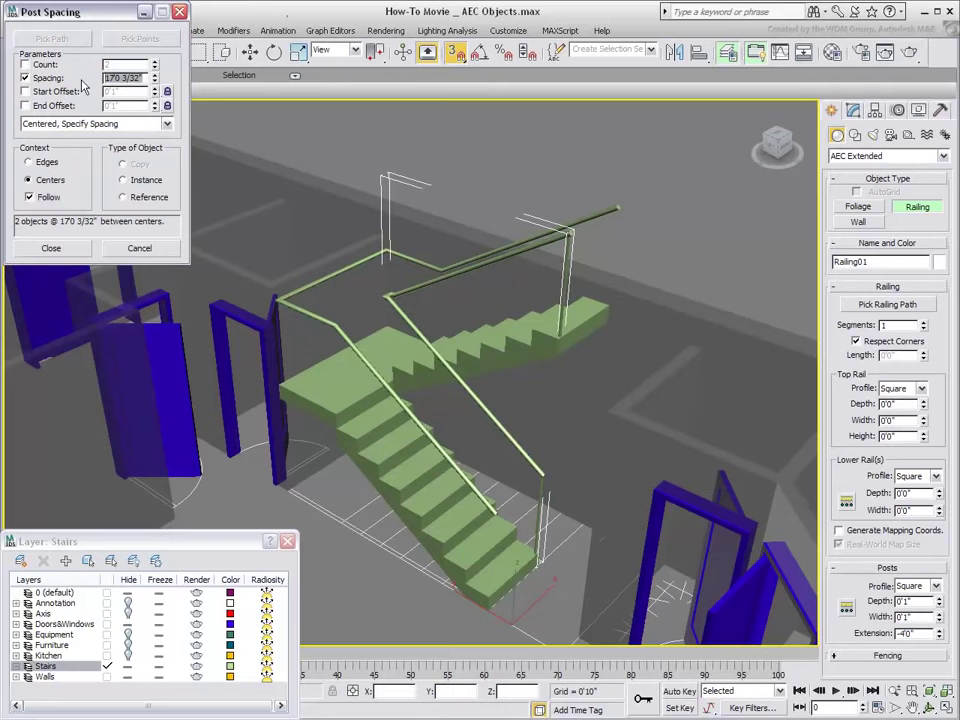
pyautogui.write('6')
pyautogui.press('Return')
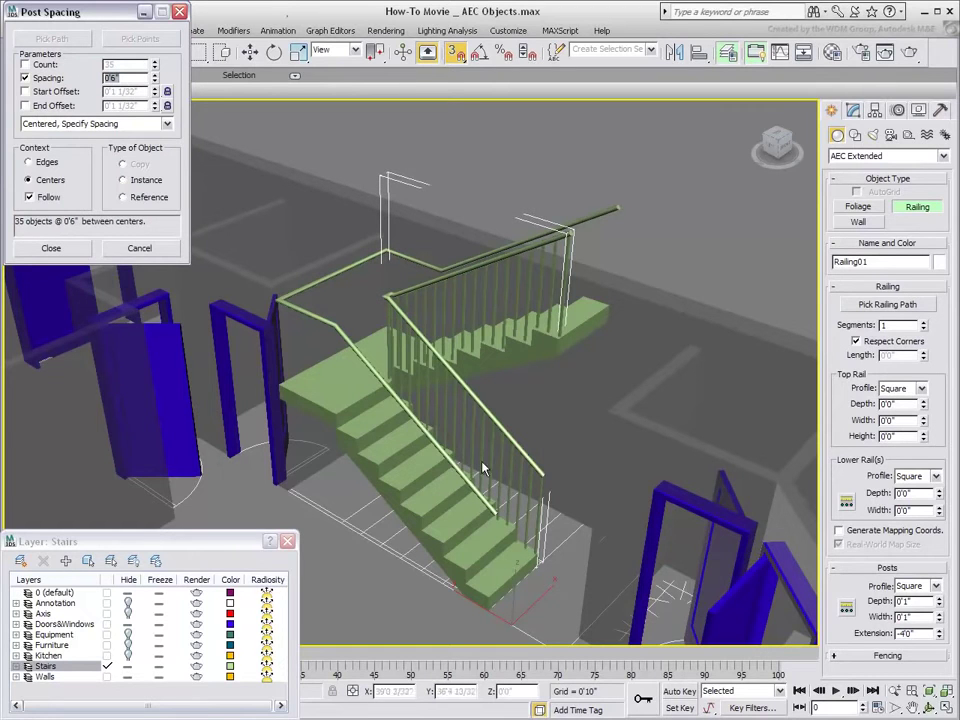
pyautogui.click(51, 248)
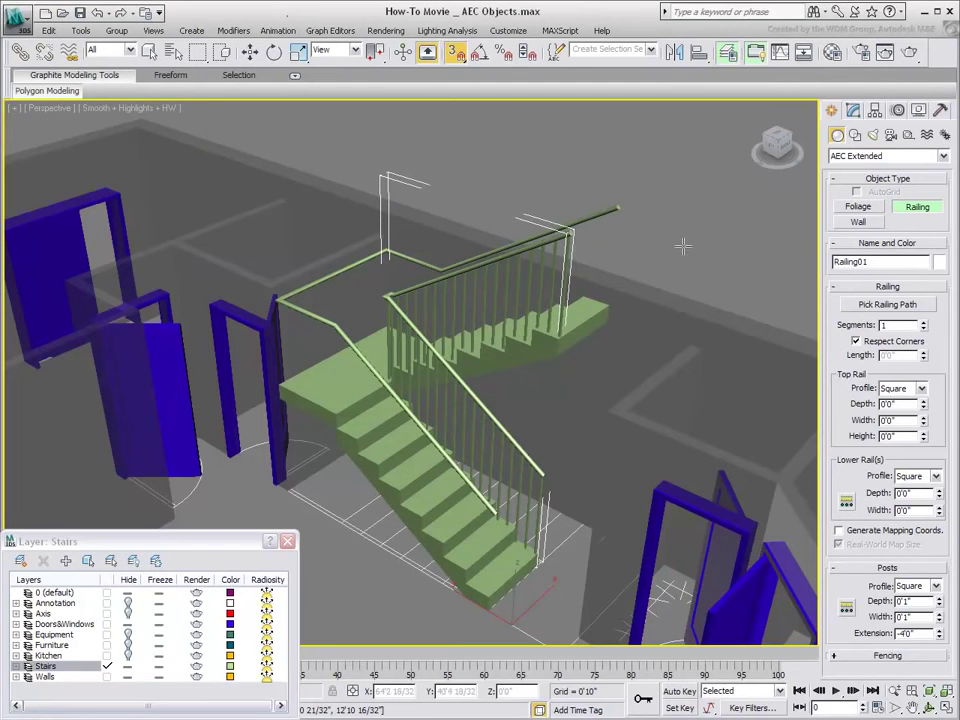
# Step: Create a second railing that uses the stair's outer rail around the landing as its path
pyautogui.click(912, 209)
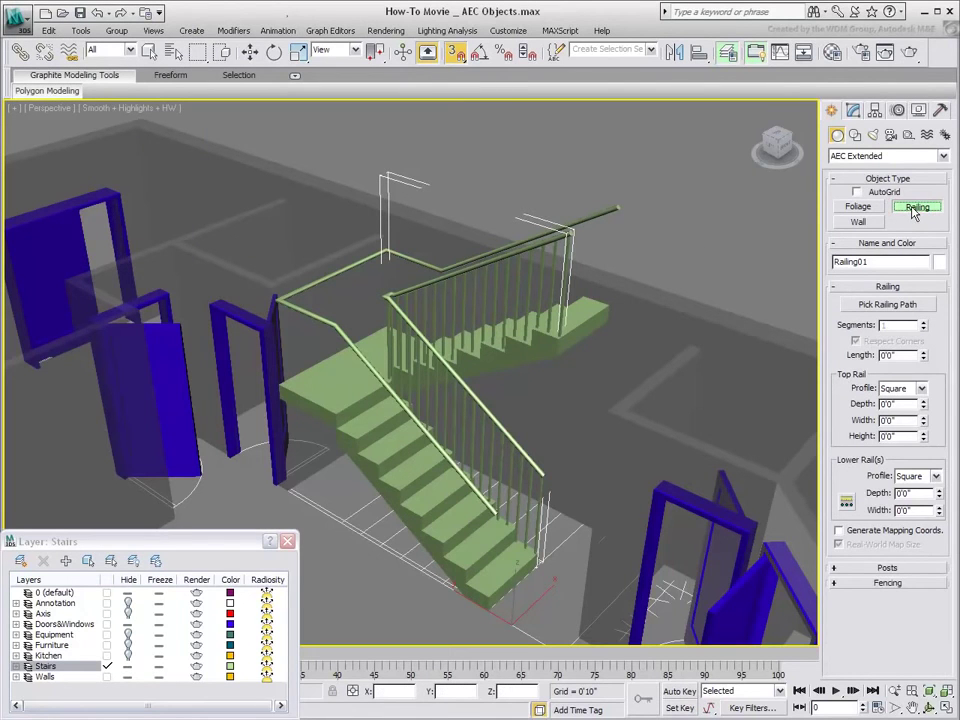
pyautogui.click(881, 309)
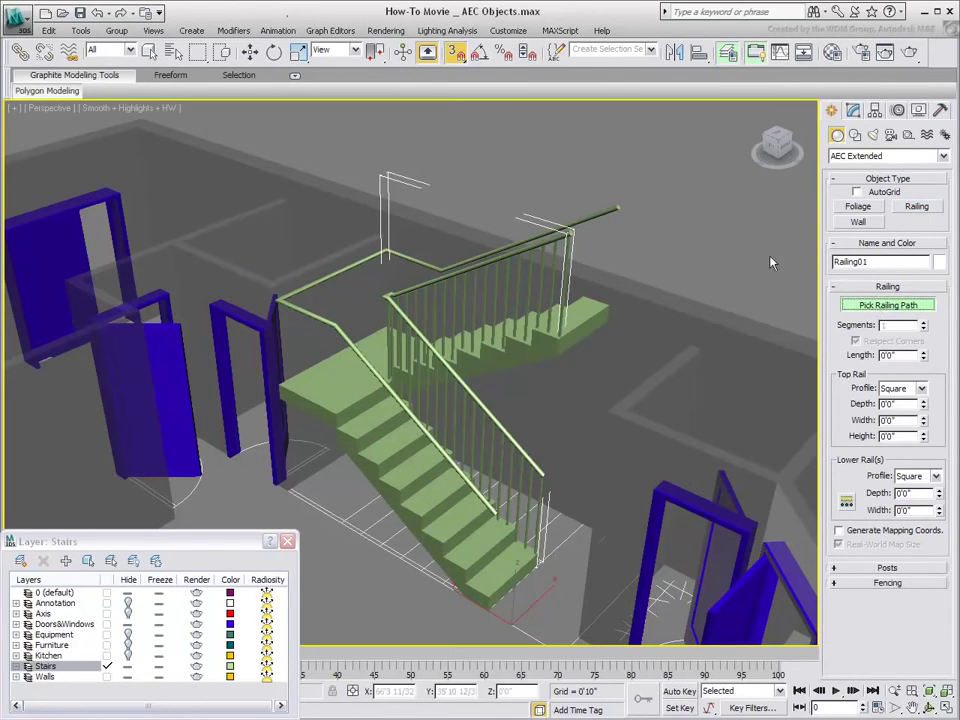
pyautogui.click(606, 212)
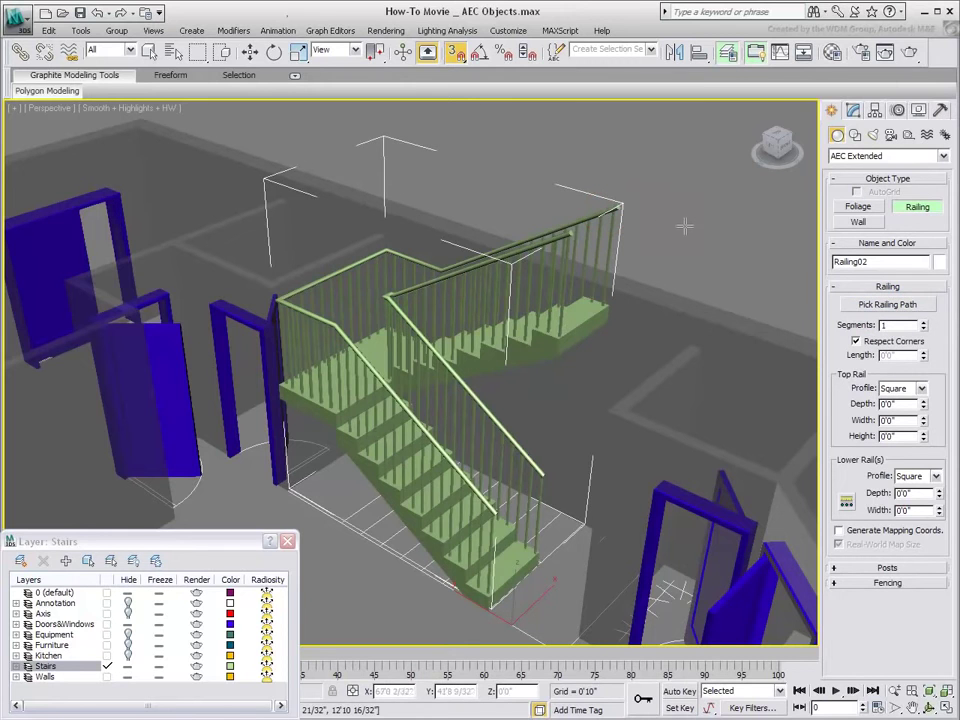
# Step: Turn off See-Through display for the Walls layer in its layer properties and close the layer manager
pyautogui.scroll(-2, 700, 235)
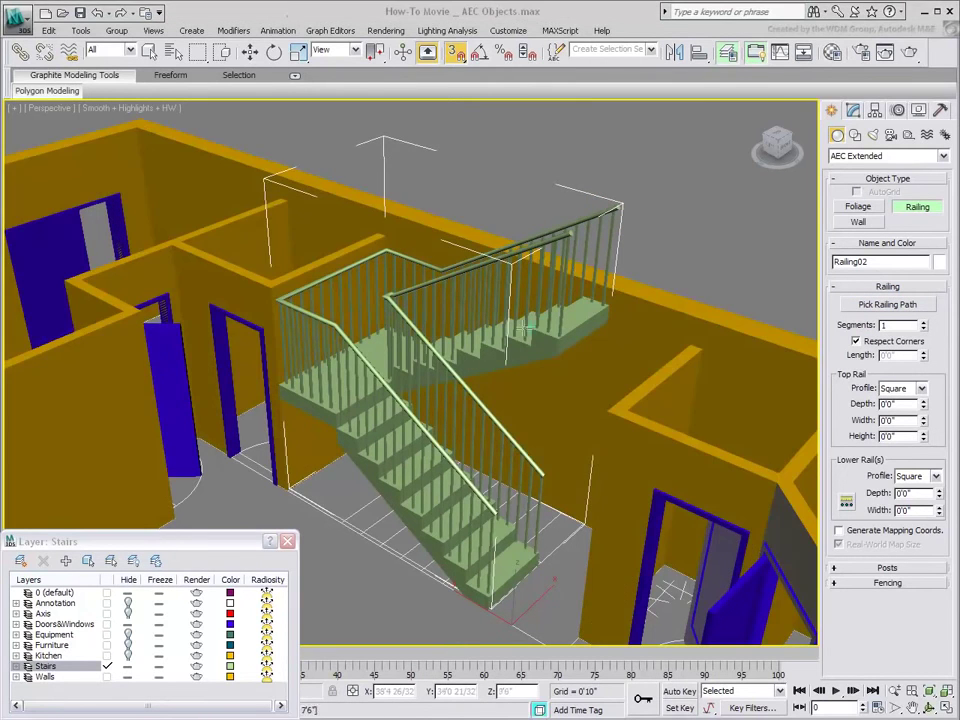
pyautogui.scroll(-4, 518, 345)
pyautogui.moveTo(510, 438); pyautogui.dragTo(527, 363, button='middle')
pyautogui.keyDown('alt'); pyautogui.moveTo(487, 396); pyautogui.dragTo(479, 416, button='middle'); pyautogui.keyUp('alt')
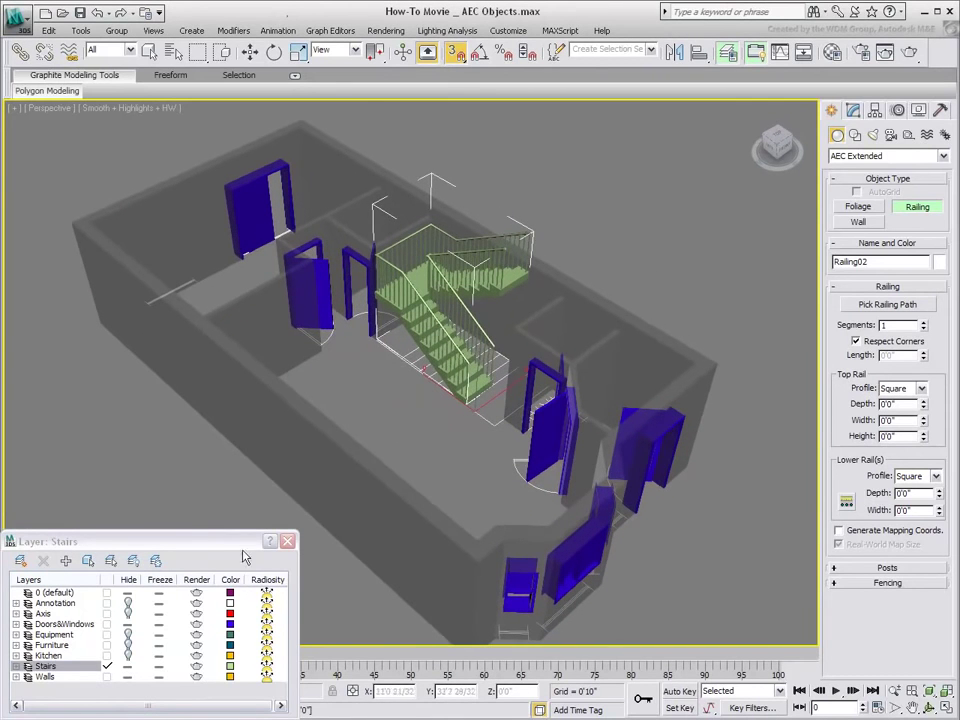
pyautogui.moveTo(166, 546); pyautogui.dragTo(318, 356)
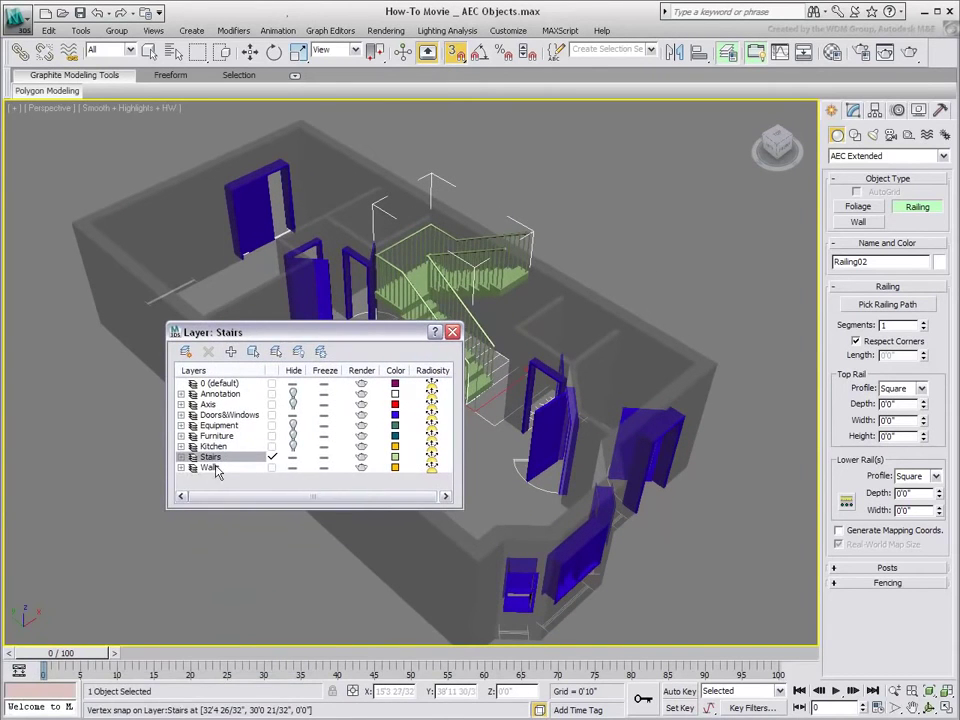
pyautogui.rightClick(205, 467)
pyautogui.click(255, 632)
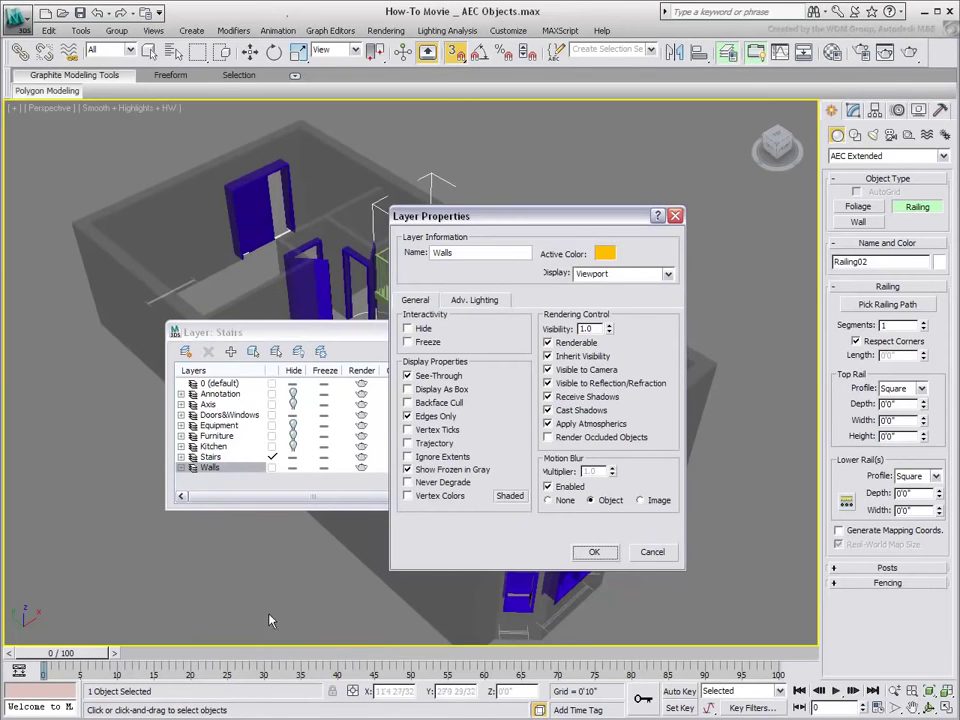
pyautogui.click(423, 378)
pyautogui.click(594, 551)
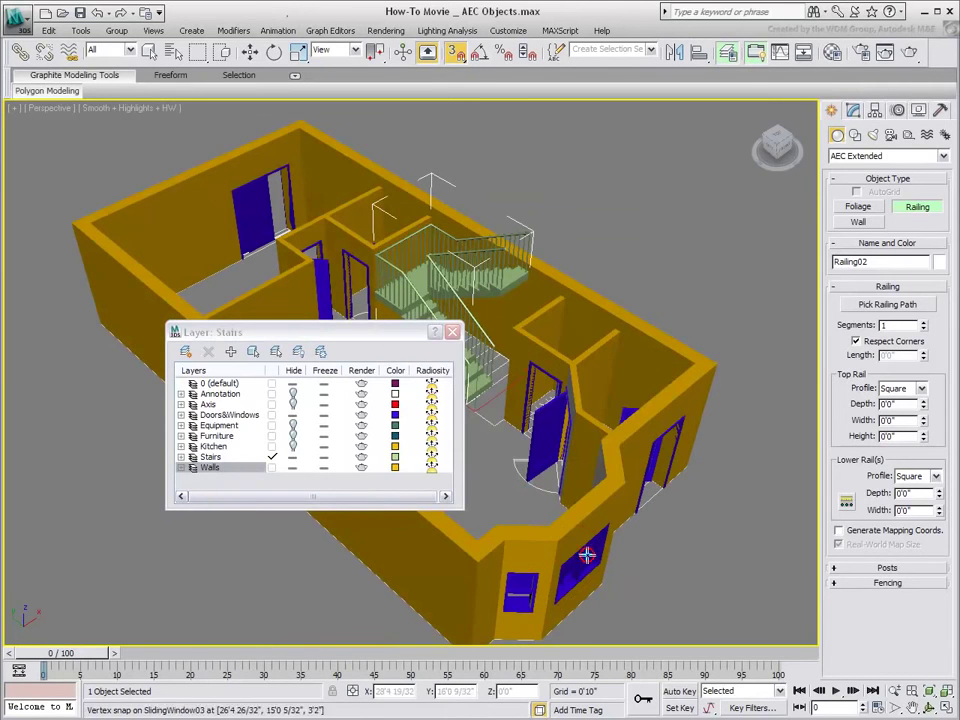
pyautogui.click(454, 333)
# Step: Place an American Elm foliage object on the open ground behind the building
pyautogui.keyDown('alt'); pyautogui.moveTo(447, 465); pyautogui.dragTo(446, 461, button='middle'); pyautogui.keyUp('alt')
pyautogui.scroll(-2, 441, 434)
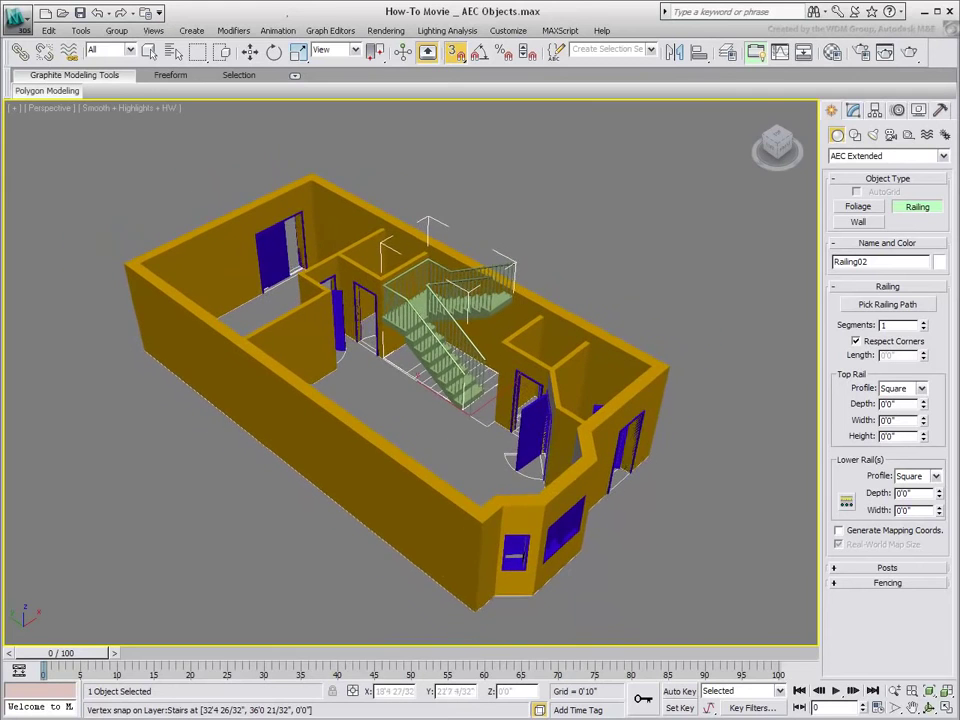
pyautogui.moveTo(452, 521); pyautogui.dragTo(403, 525, button='middle')
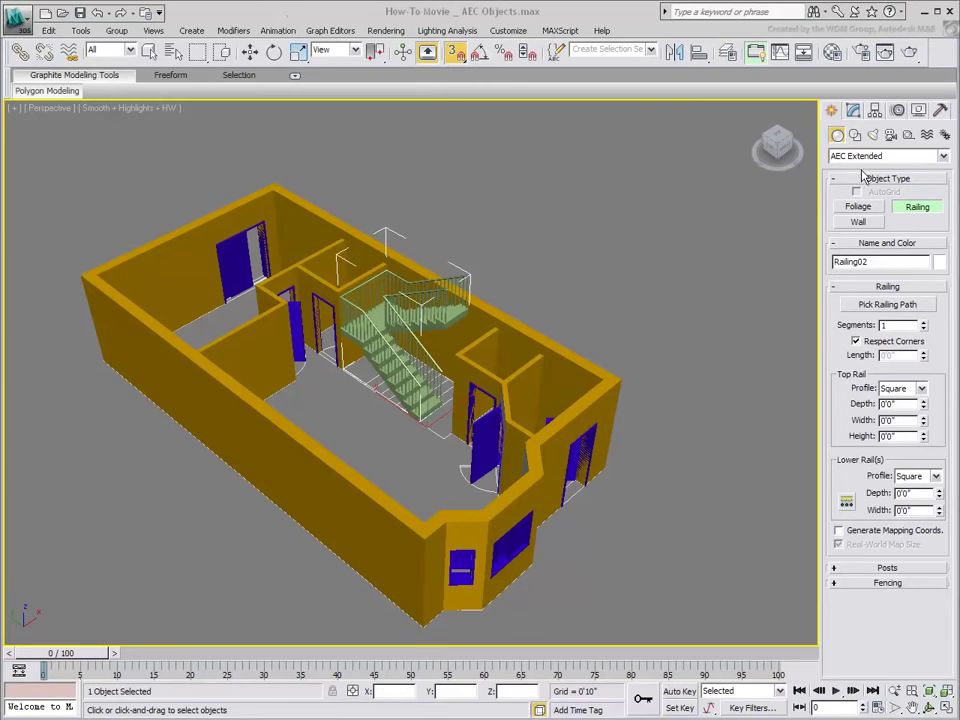
pyautogui.click(864, 210)
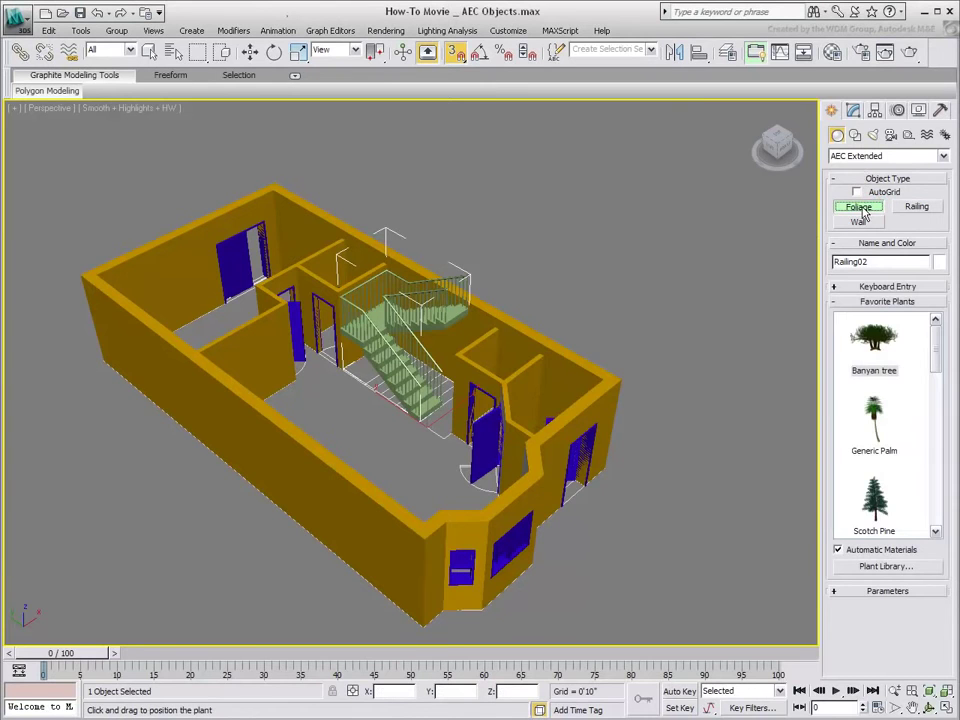
pyautogui.moveTo(935, 340); pyautogui.dragTo(933, 424)
pyautogui.click(872, 410)
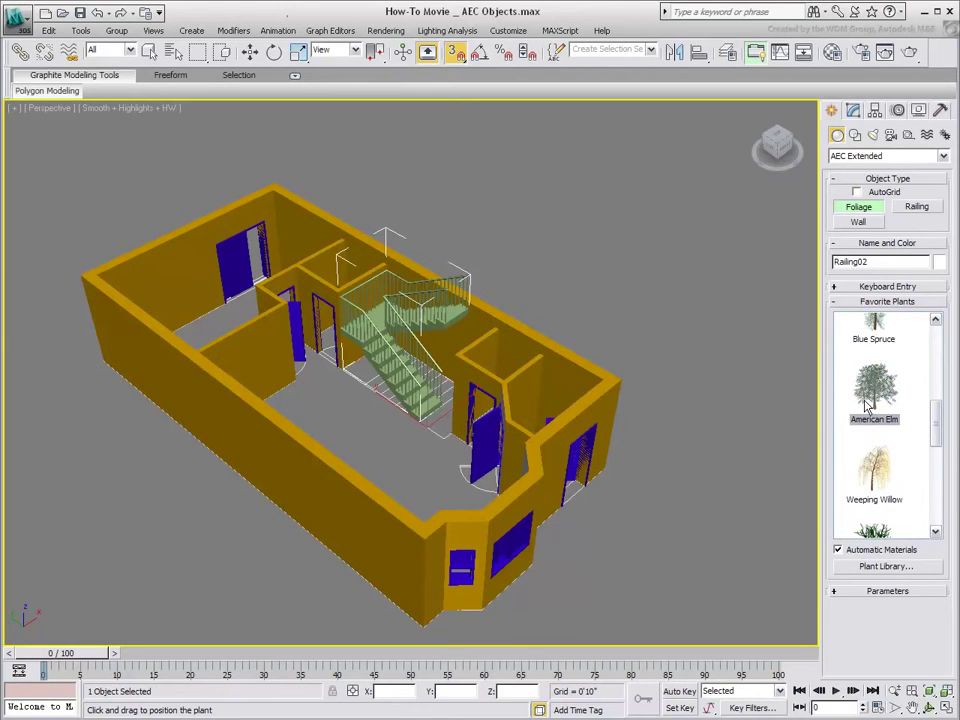
pyautogui.click(612, 276)
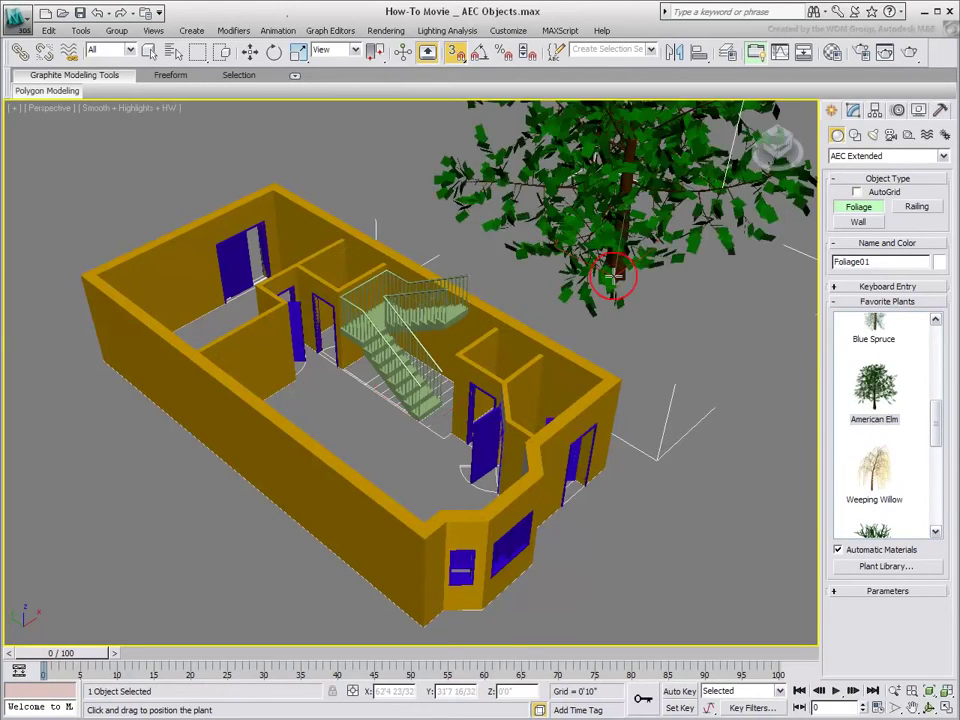
# Step: Set the elm's height to 18'3 19/32", then try a pruning value of 0.8 and reset pruning to 0.0
pyautogui.moveTo(610, 272); pyautogui.dragTo(525, 428, button='middle')
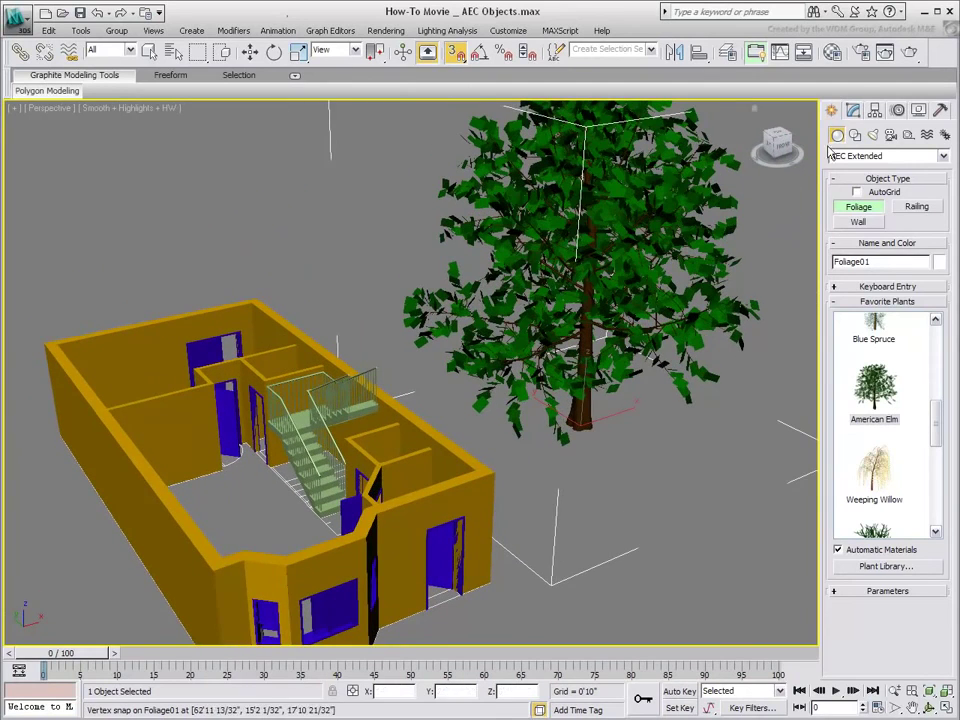
pyautogui.click(852, 111)
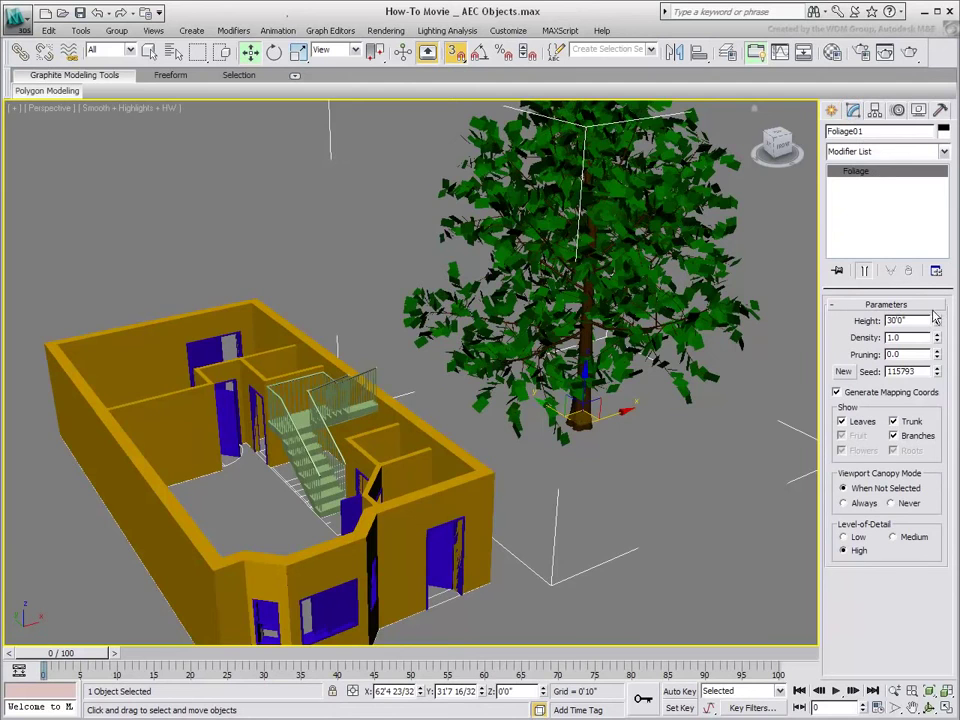
pyautogui.moveTo(937, 322); pyautogui.dragTo(937, 344)
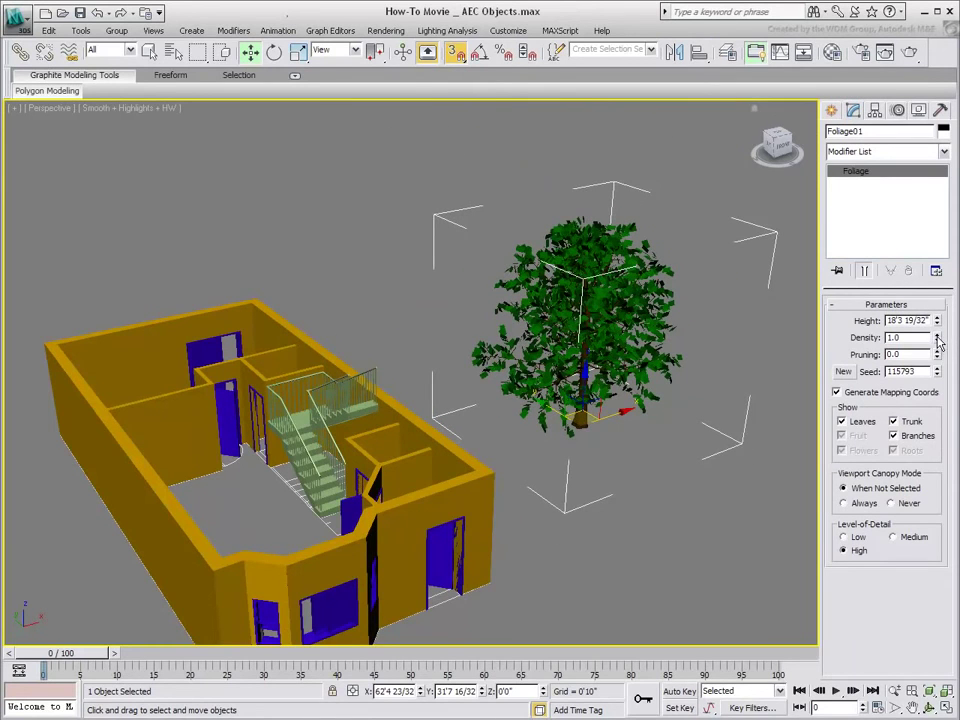
pyautogui.moveTo(937, 337); pyautogui.dragTo(938, 357)
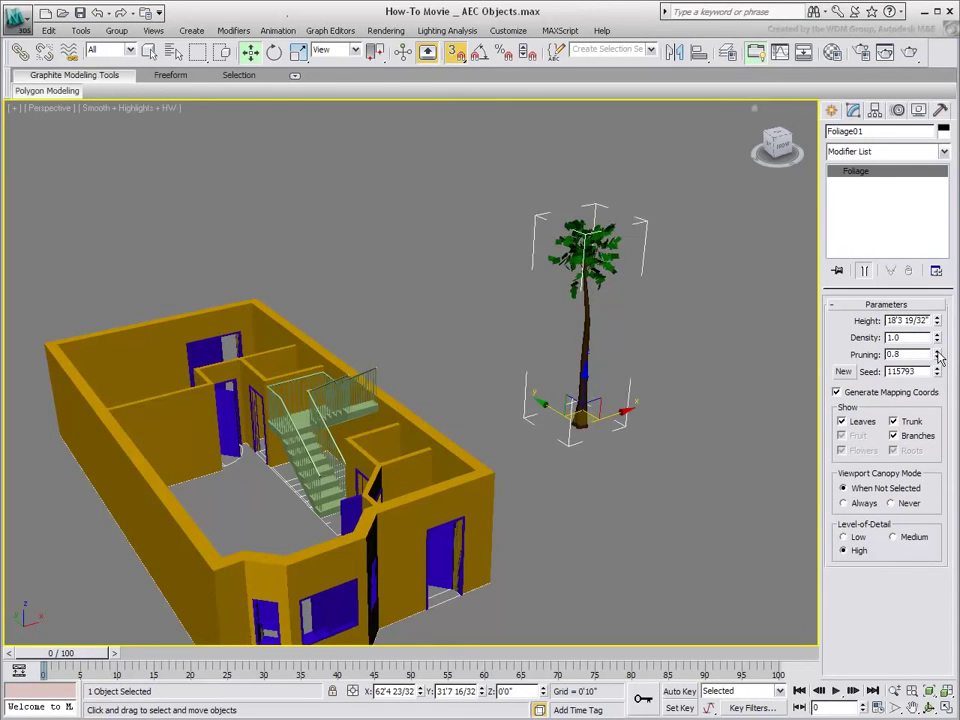
pyautogui.rightClick(938, 357)
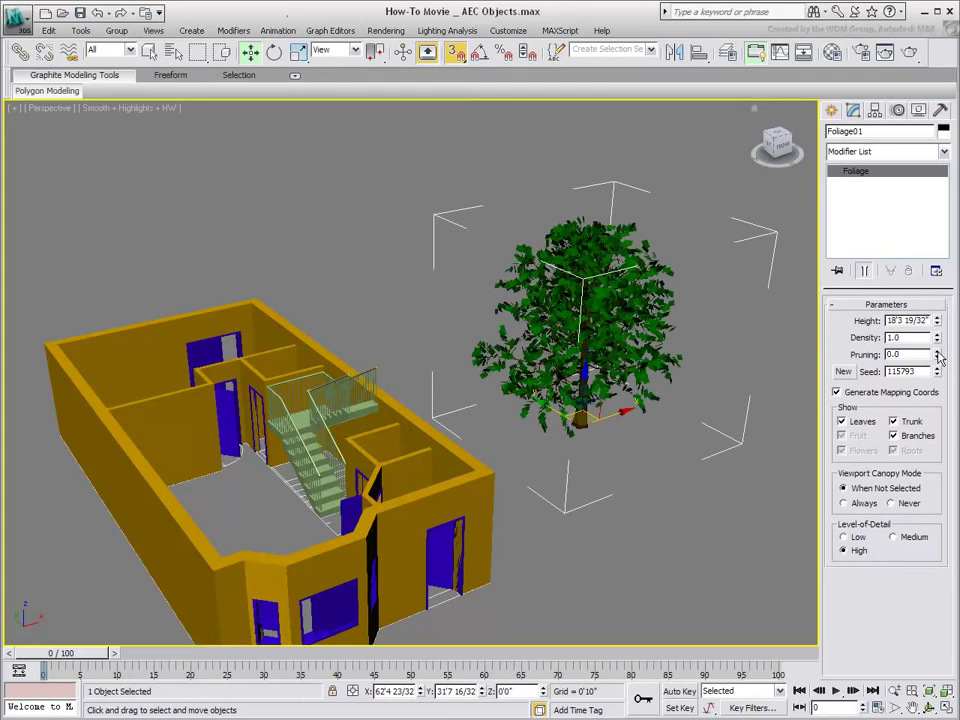
# Step: Vary the elm's random shape by generating a new seed four times
pyautogui.click(843, 372)
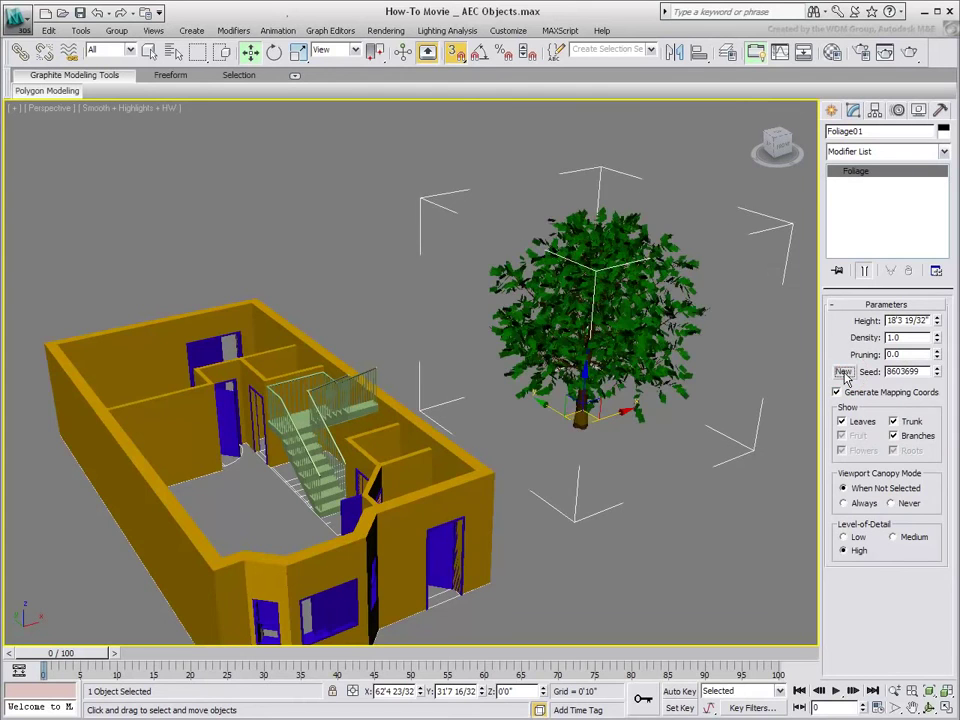
pyautogui.click(843, 372)
pyautogui.click(843, 372)
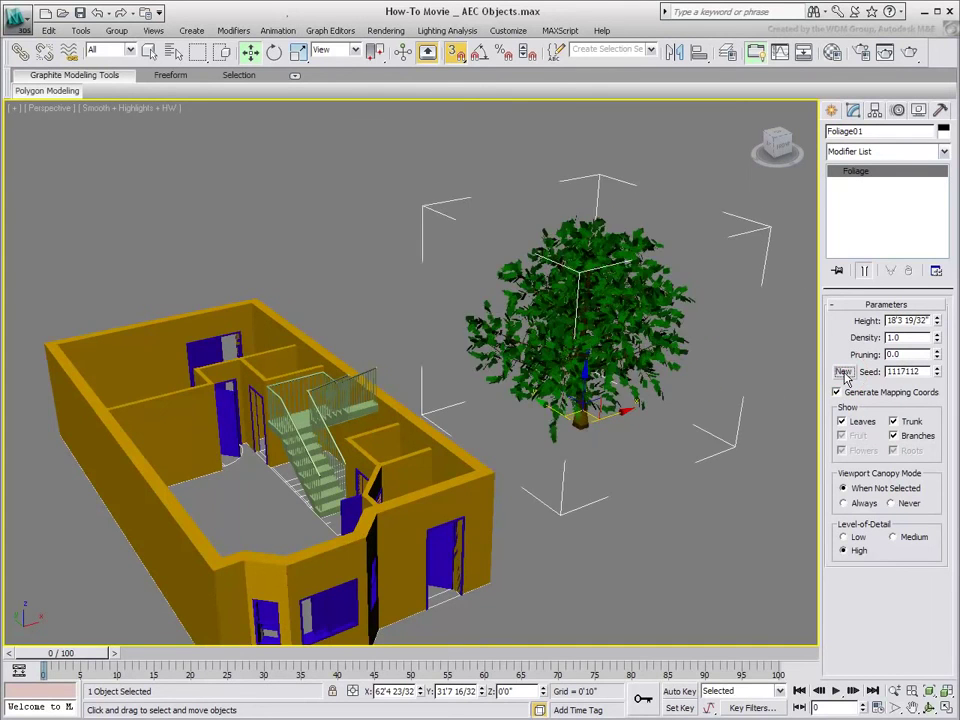
pyautogui.click(843, 372)
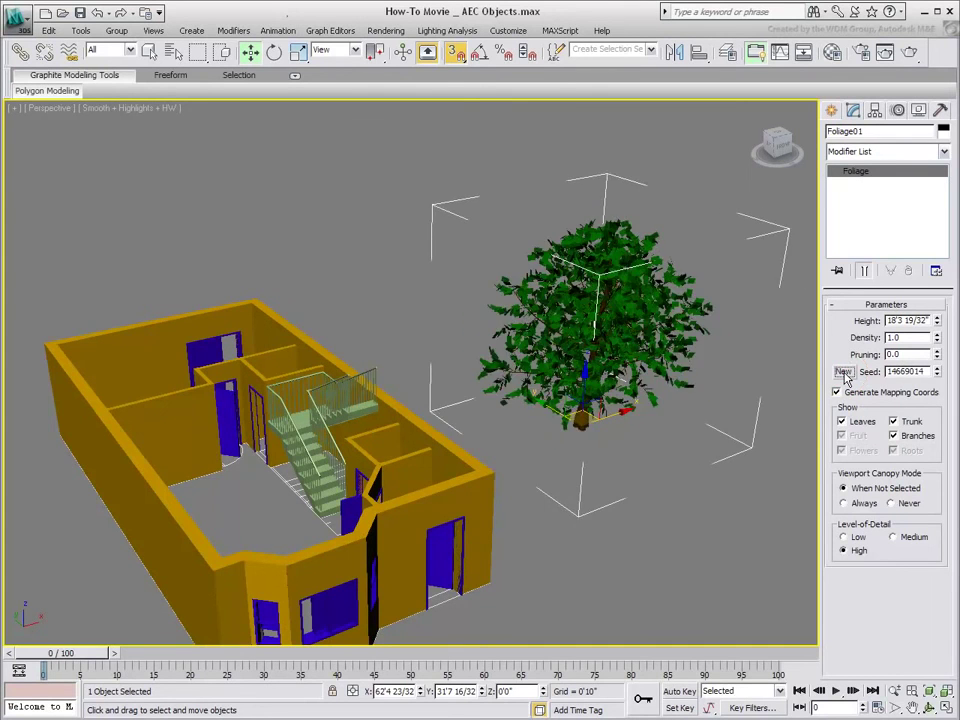
# Step: Hide the elm's leaves and try its branches and trunk hidden and shown again
pyautogui.click(841, 422)
pyautogui.click(894, 436)
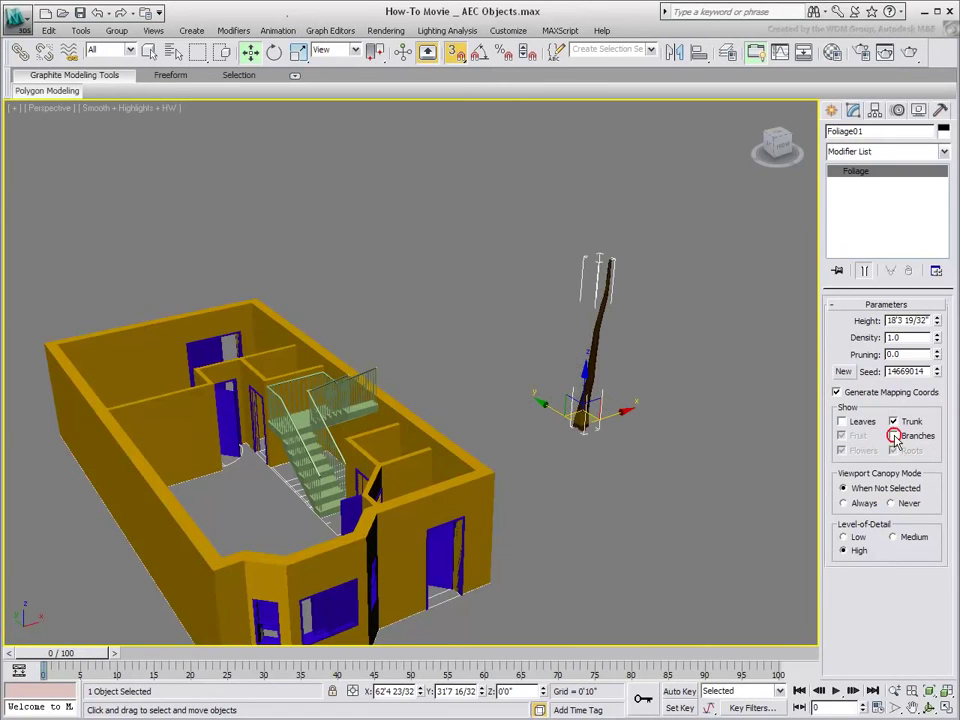
pyautogui.click(894, 421)
pyautogui.click(893, 421)
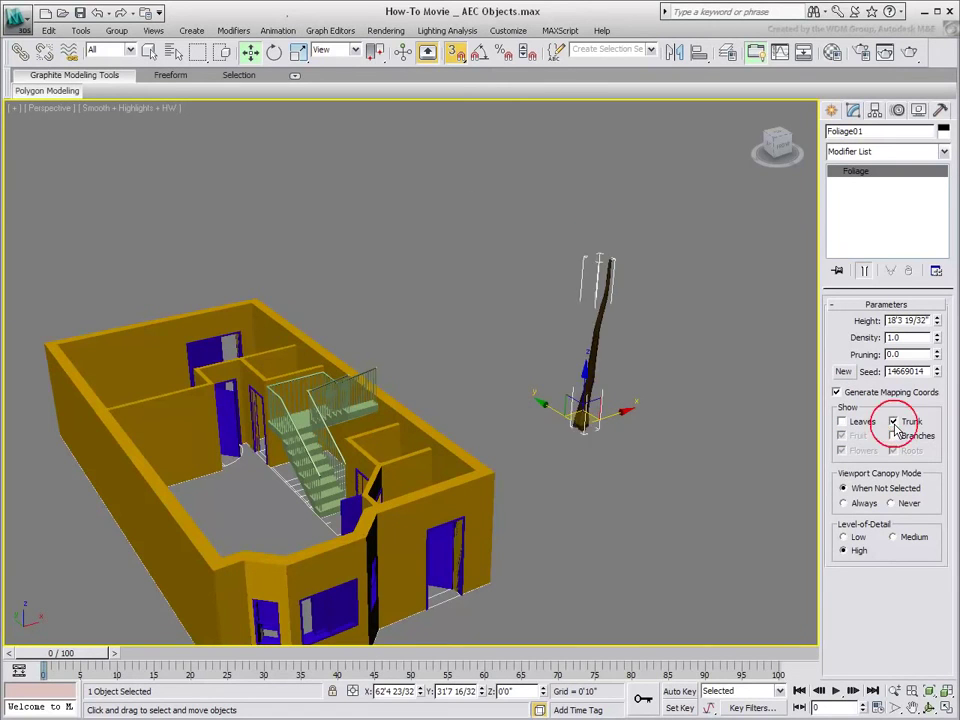
pyautogui.click(893, 436)
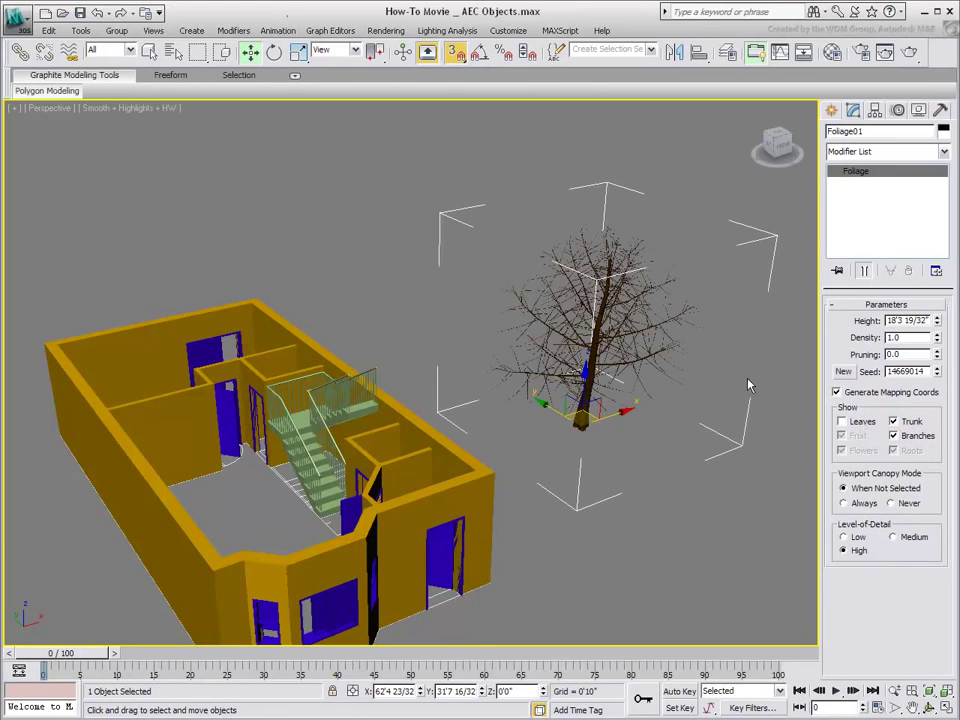
# Step: Try the Low level of detail on the elm, return it to High and show its leaves again
pyautogui.click(843, 537)
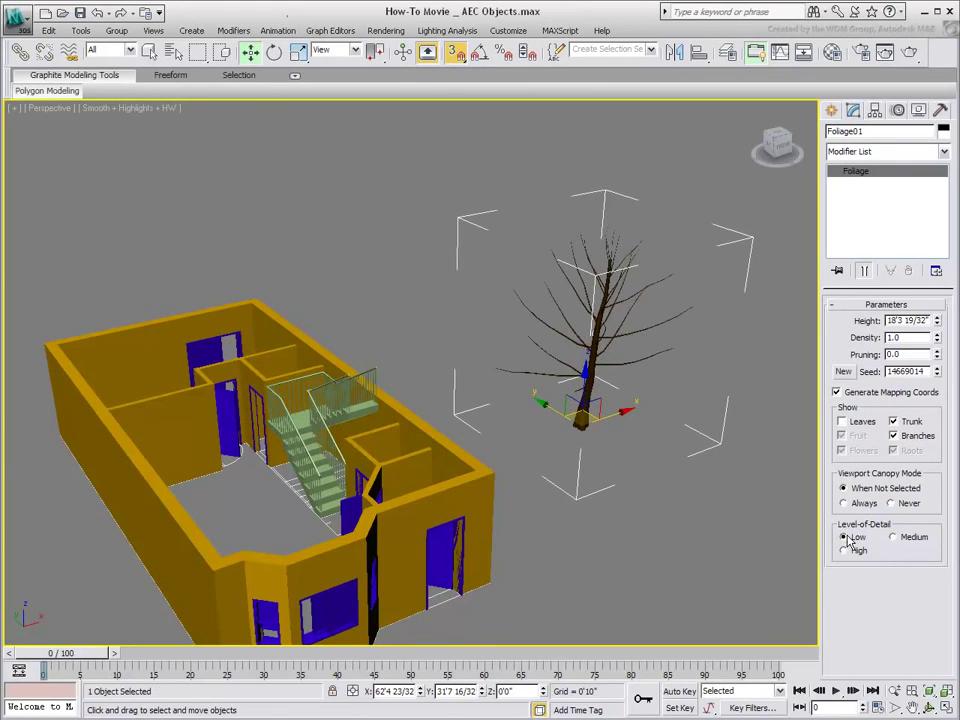
pyautogui.click(843, 551)
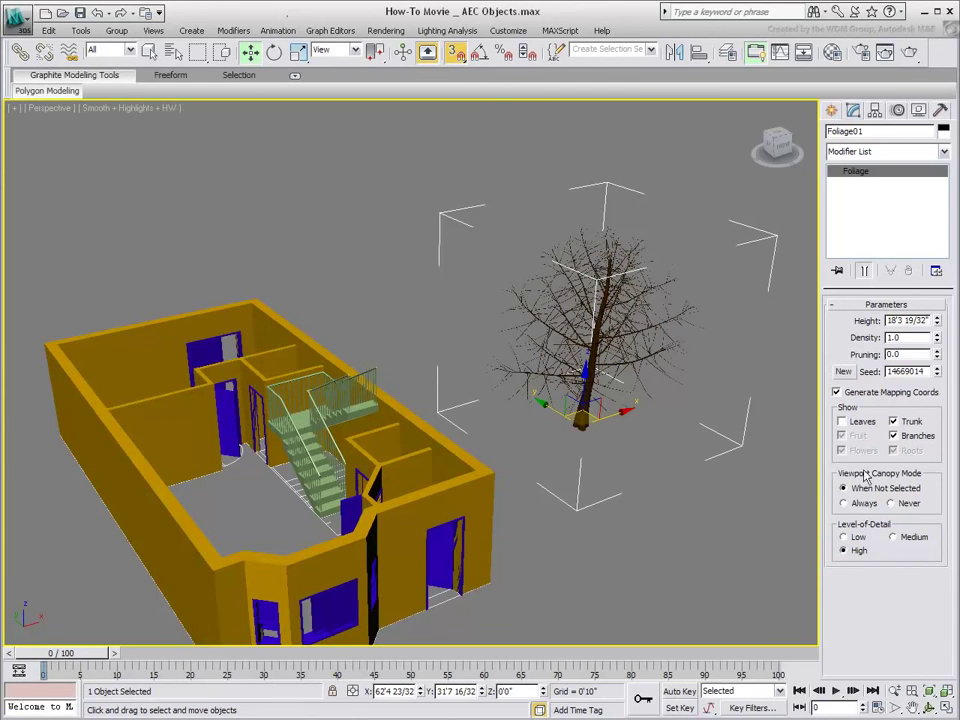
pyautogui.click(842, 421)
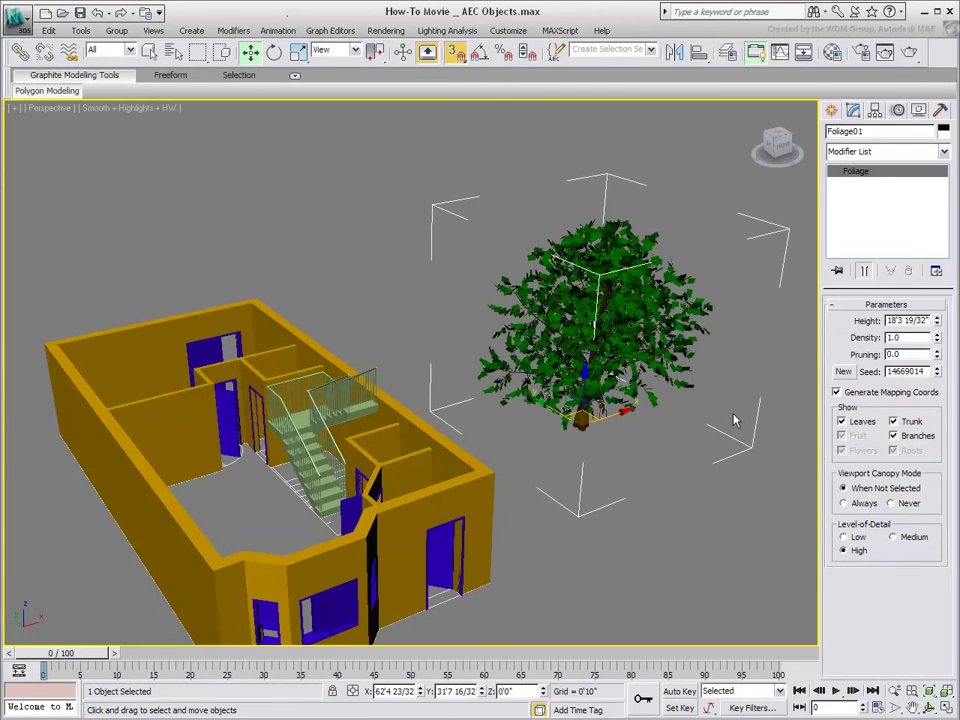
# Step: Deselect the elm to view its simplified canopy display, and select it again
pyautogui.click(728, 484)
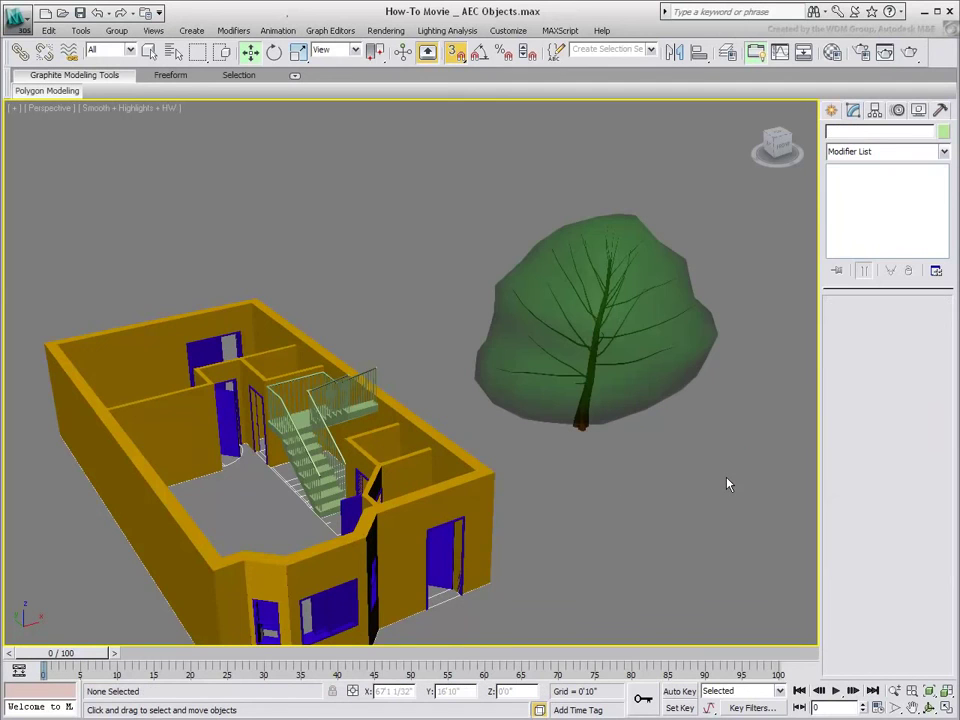
pyautogui.click(641, 398)
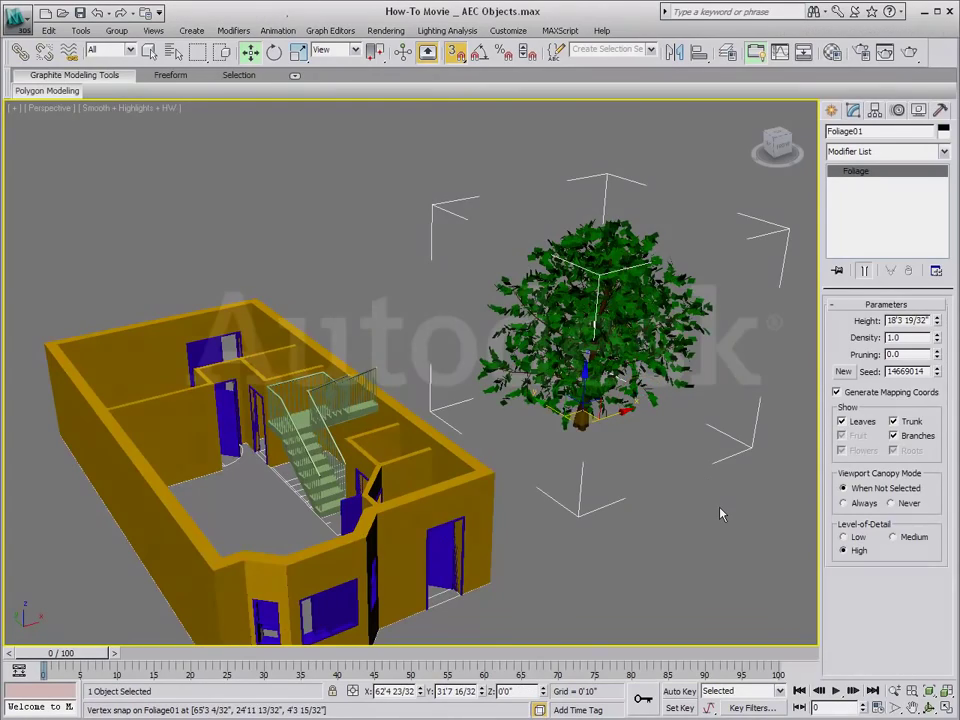